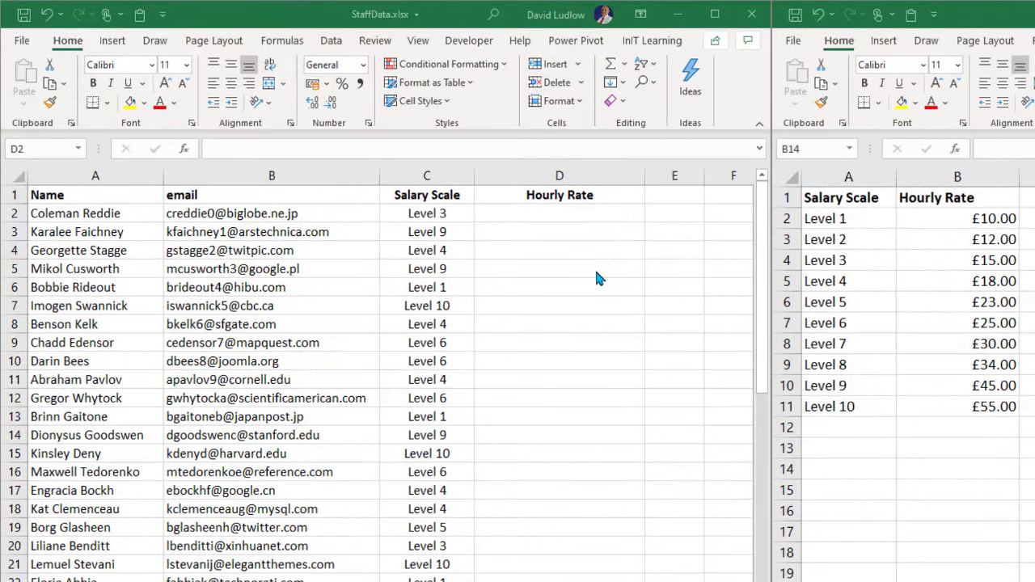
- In D2, begin =VLOOKUP(C2, using the salary scale as the lookup value
click(566, 214)
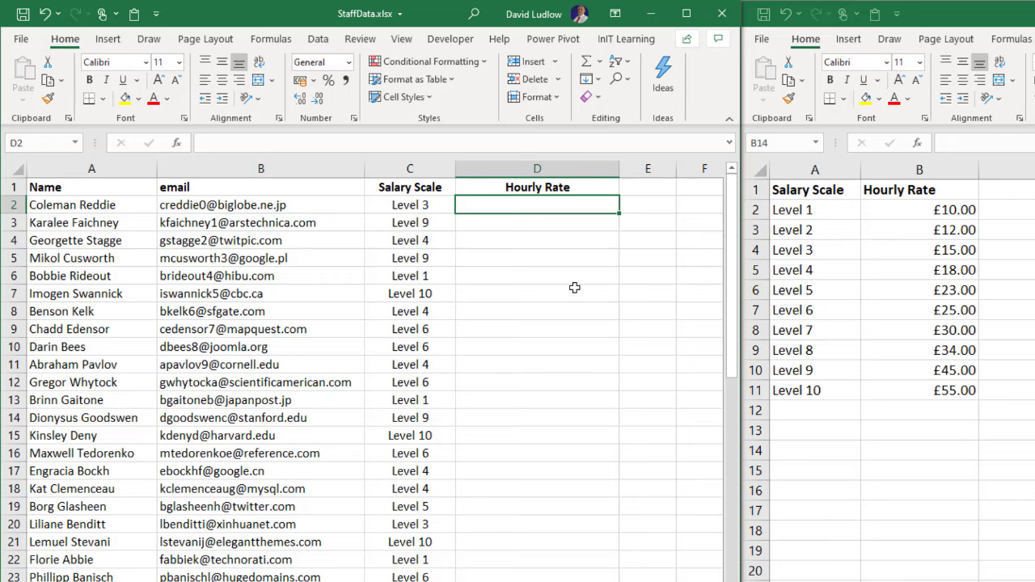
text(=v)
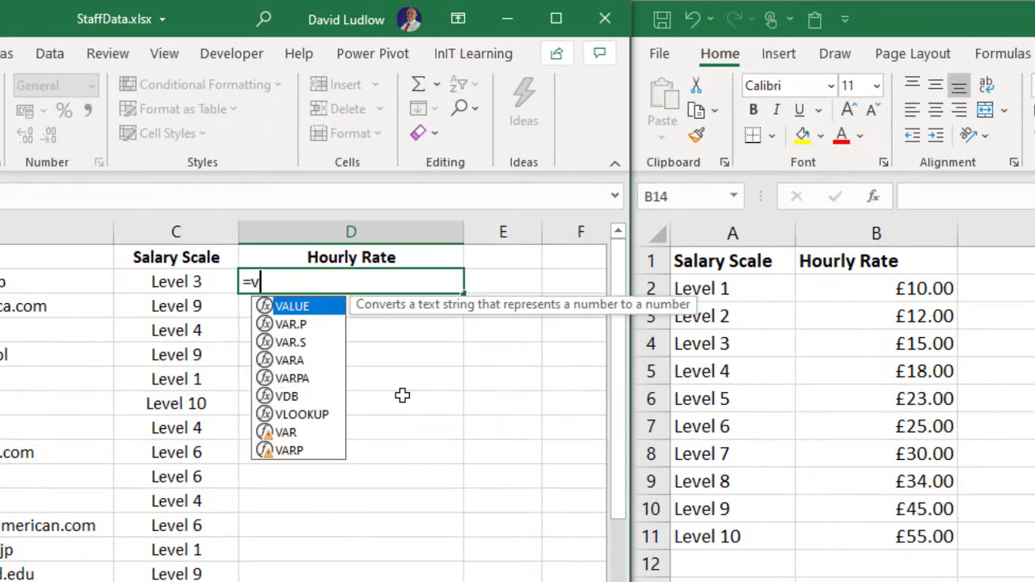
text(l)
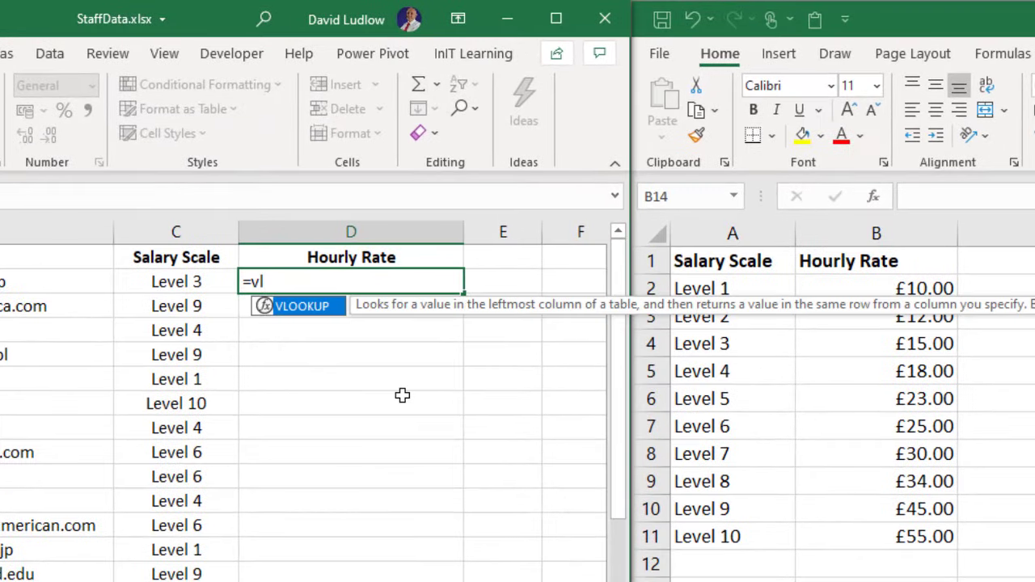
key(Tab)
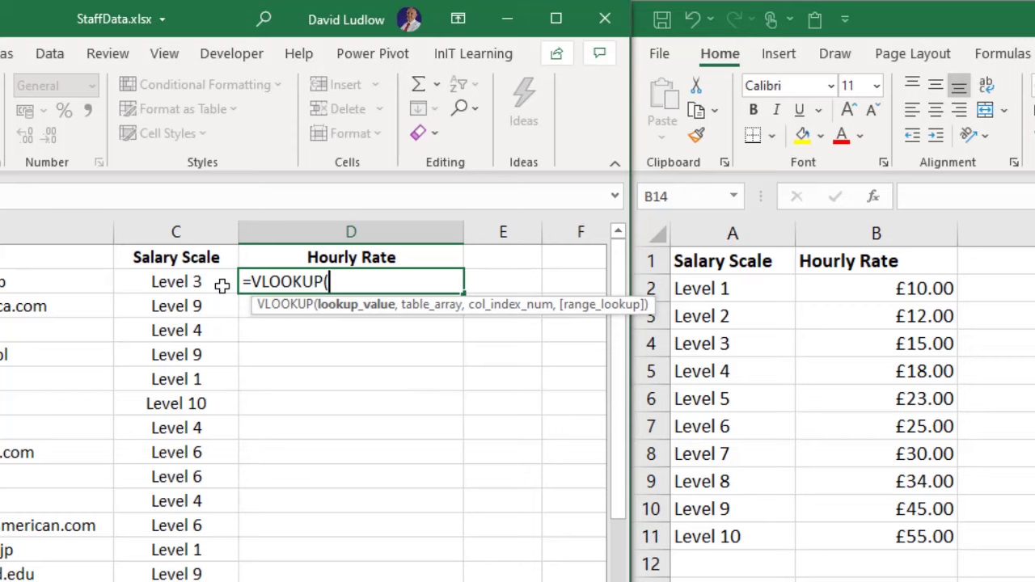
click(167, 281)
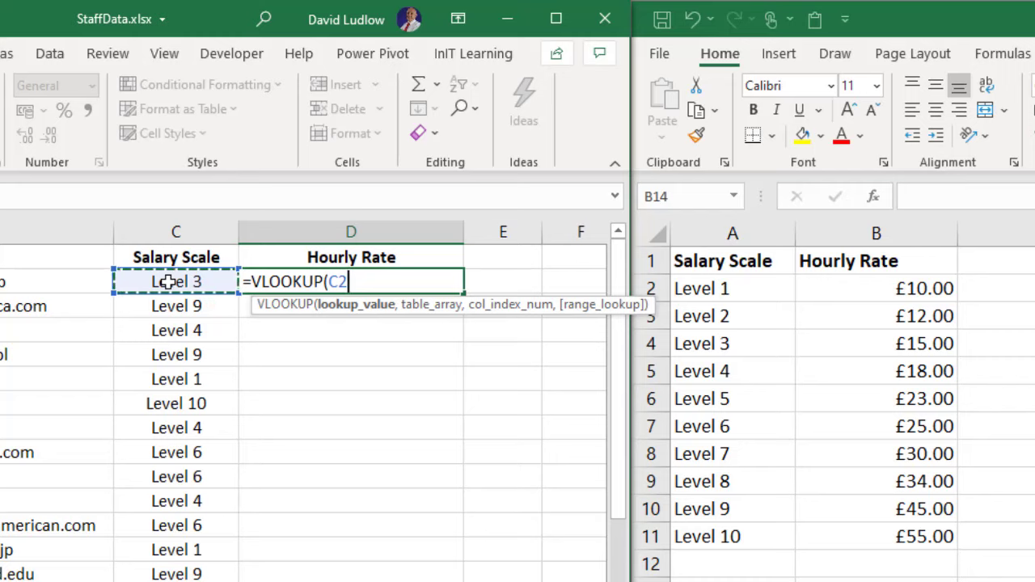
text(,)
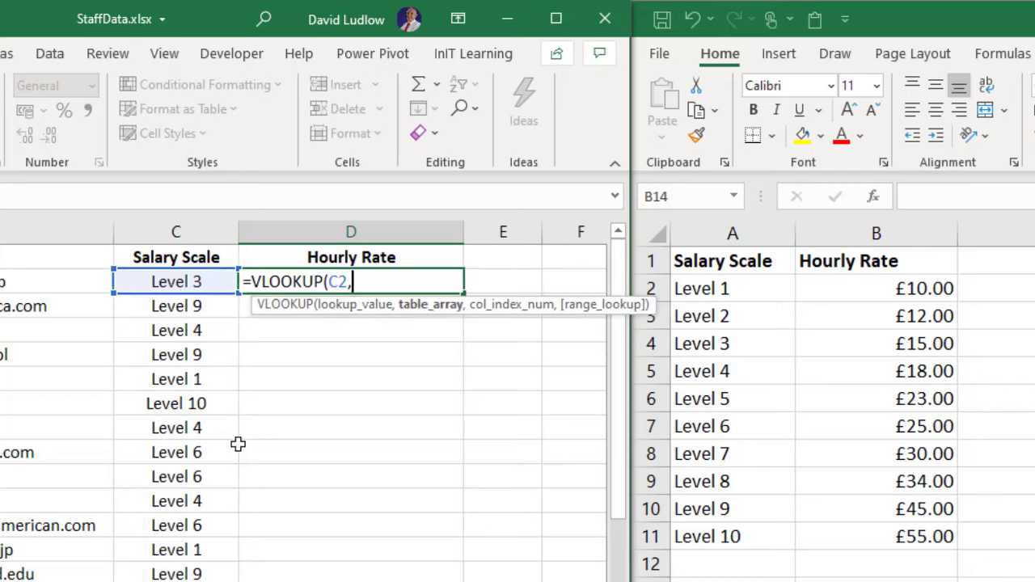
click(705, 289)
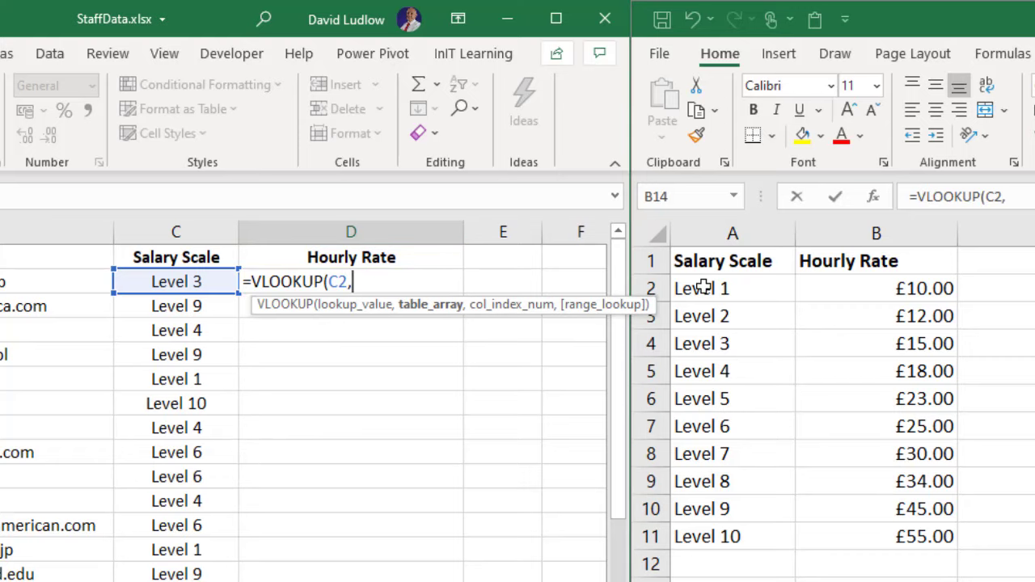
- Complete D2's VLOOKUP with CompanyWages Salary A2:B11, column 2 and FALSE, returning £15.00
drag(705, 288, 889, 529)
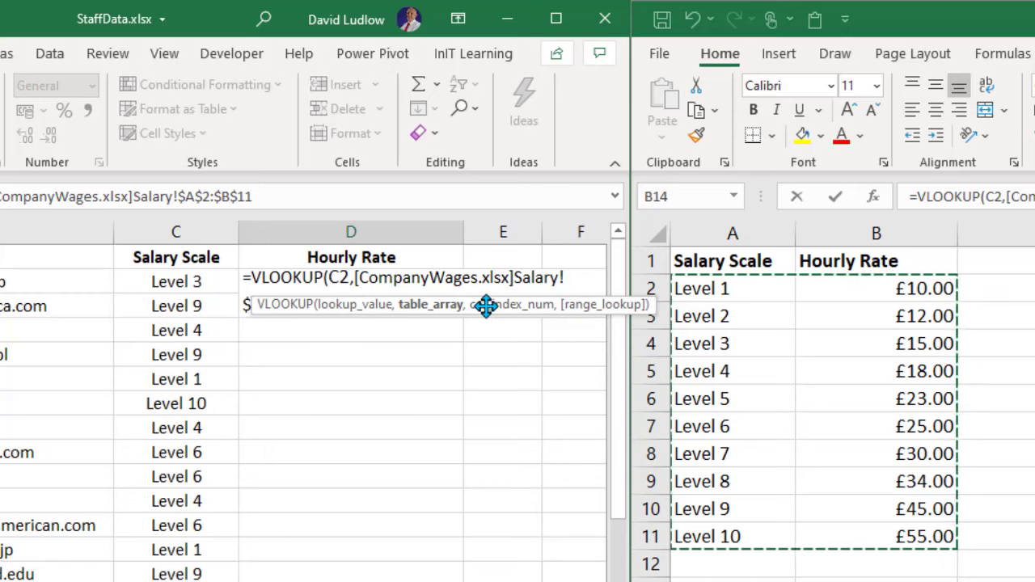
drag(484, 311, 474, 377)
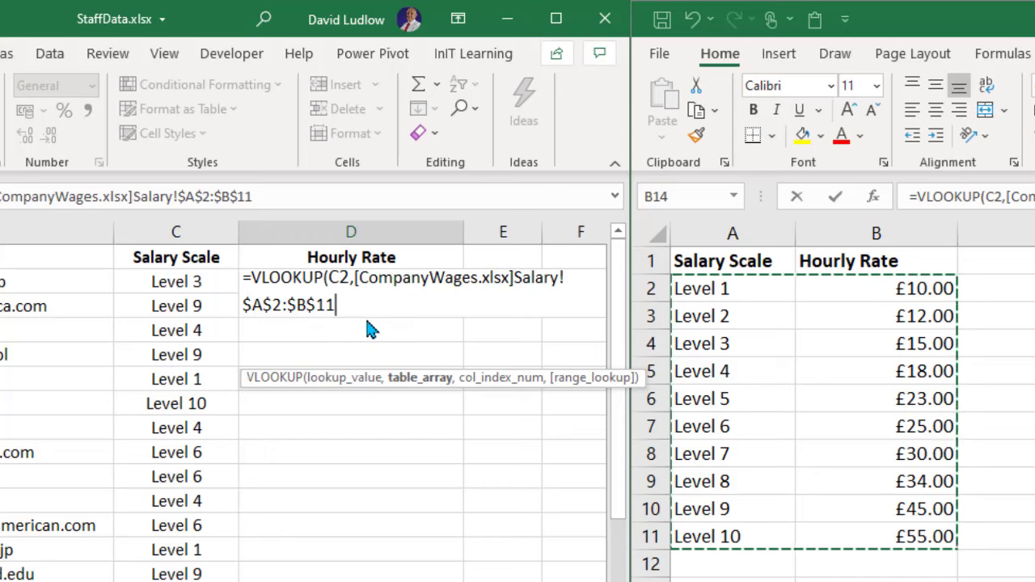
text(,)
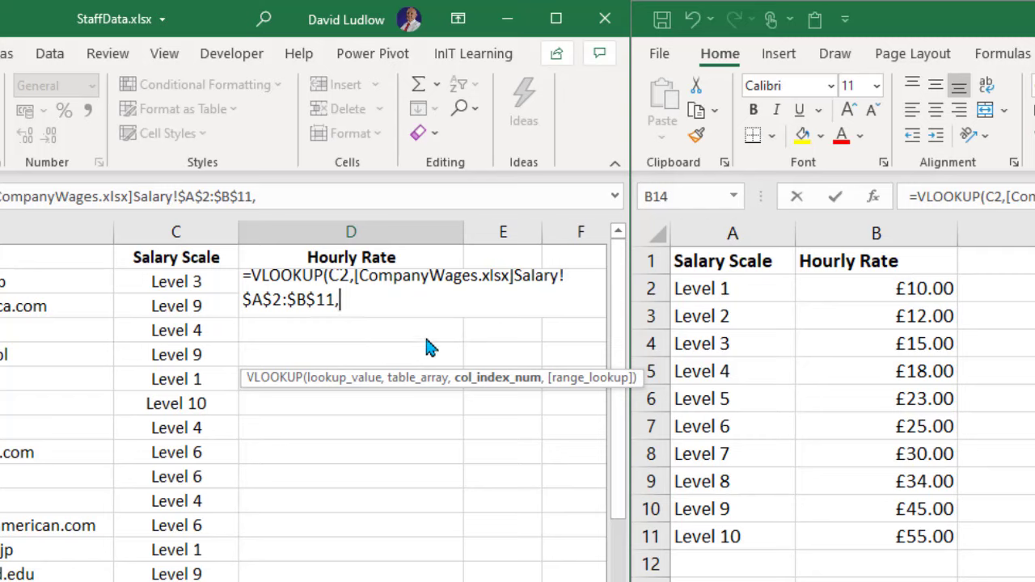
text(2,)
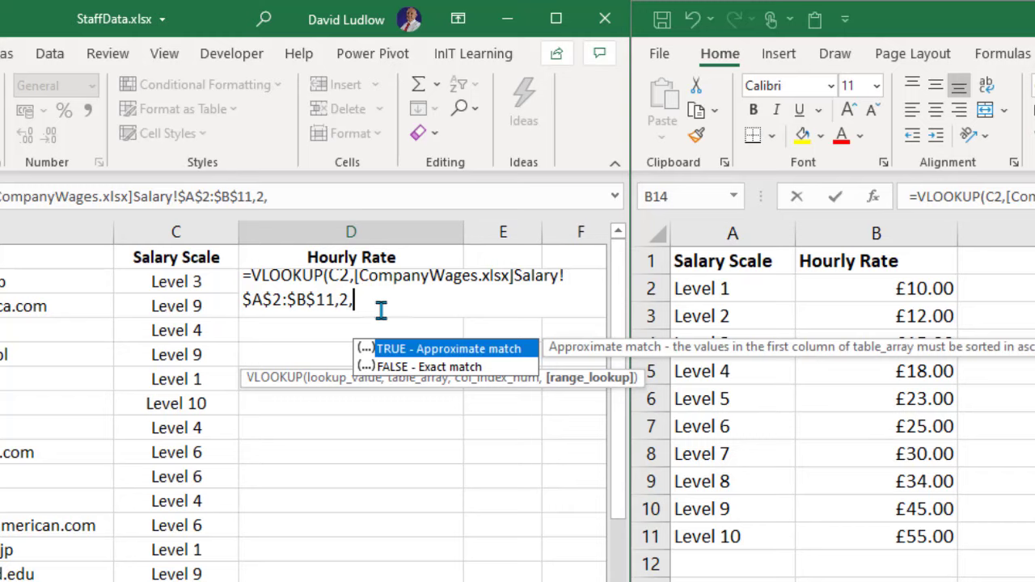
key(Down)
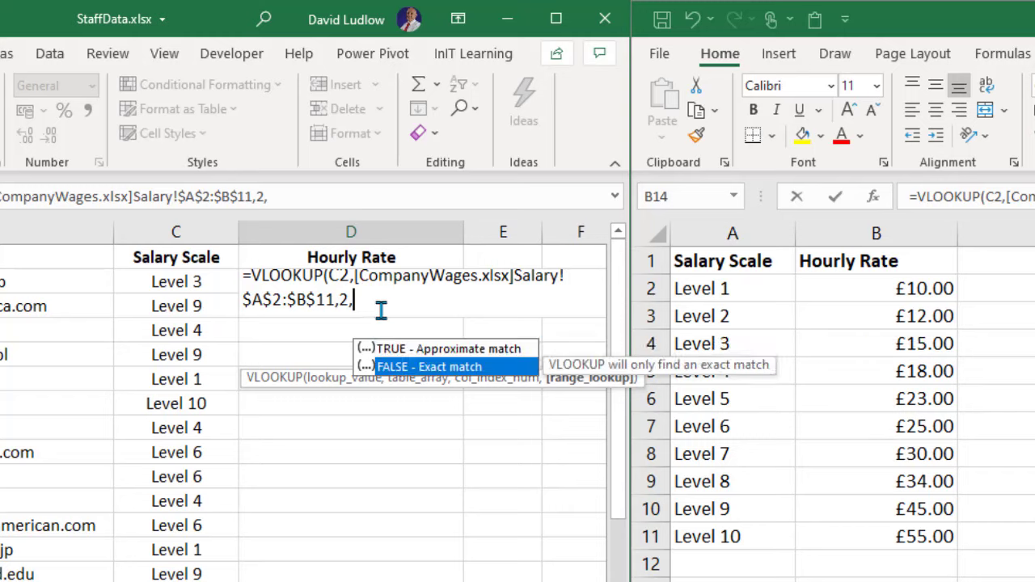
key(Tab)
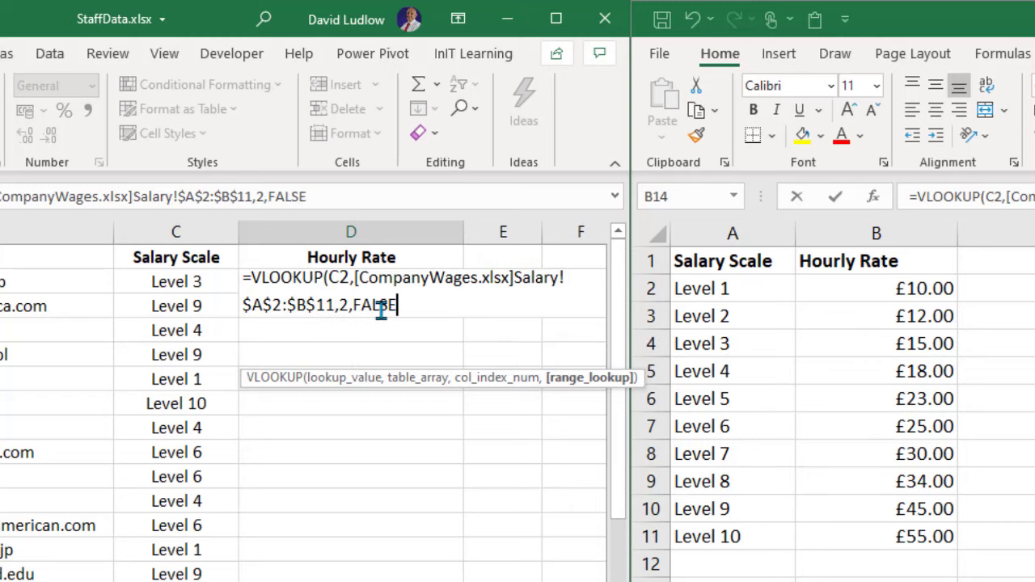
text())
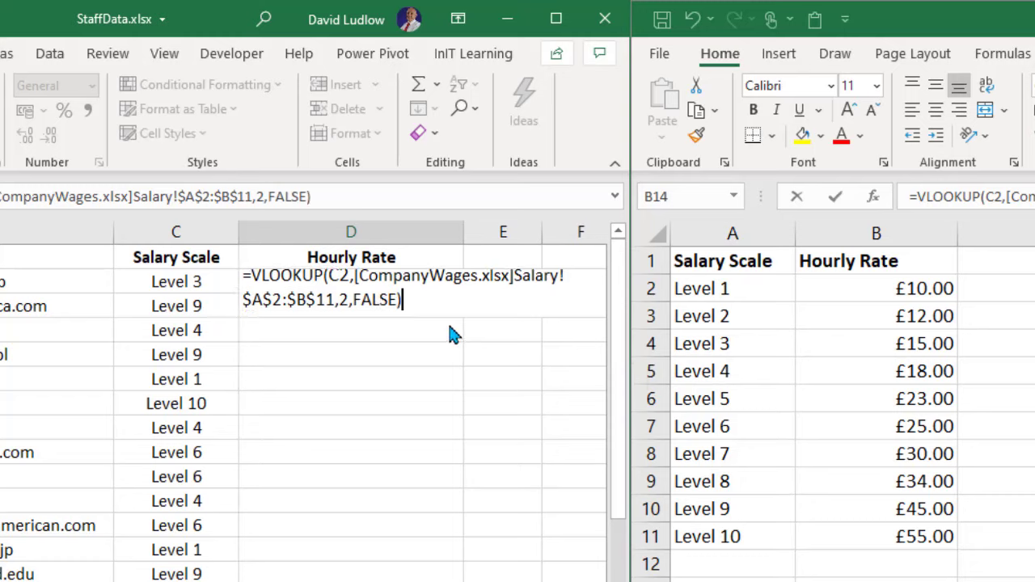
key(Return)
- Copy D2's VLOOKUP down column D so each employee gets a rate like £45.00
key(Up)
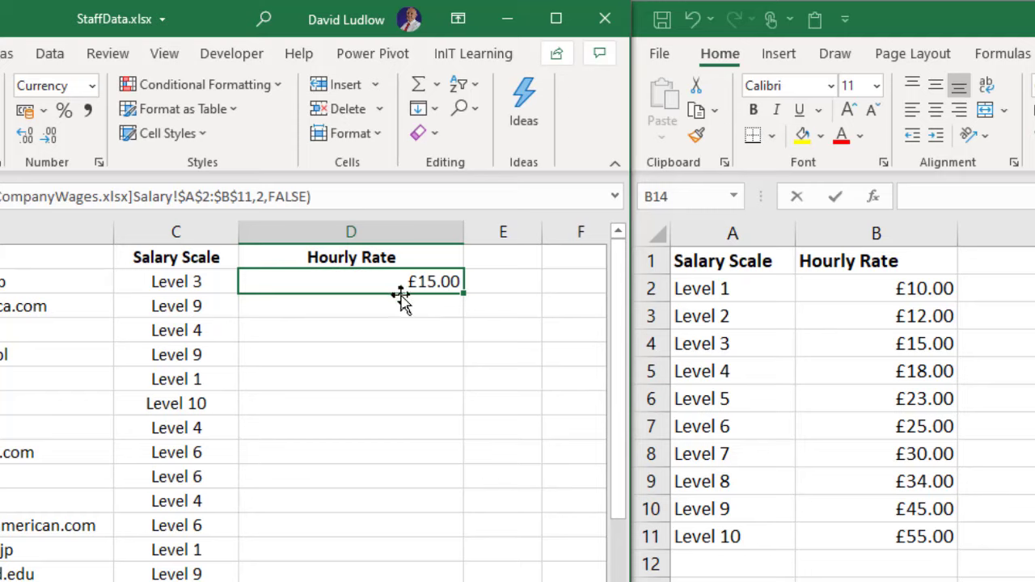
double_click(461, 295)
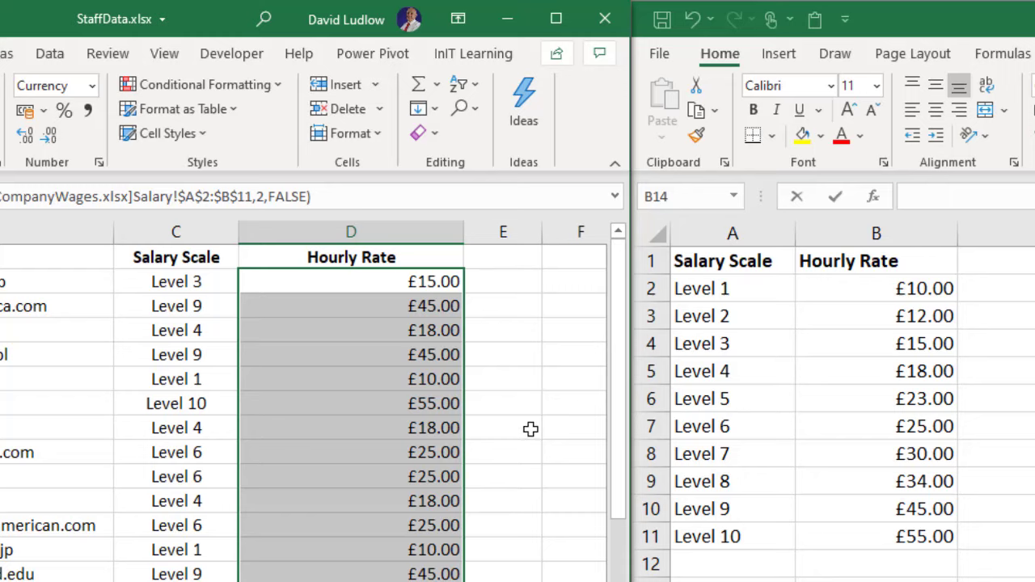
click(419, 282)
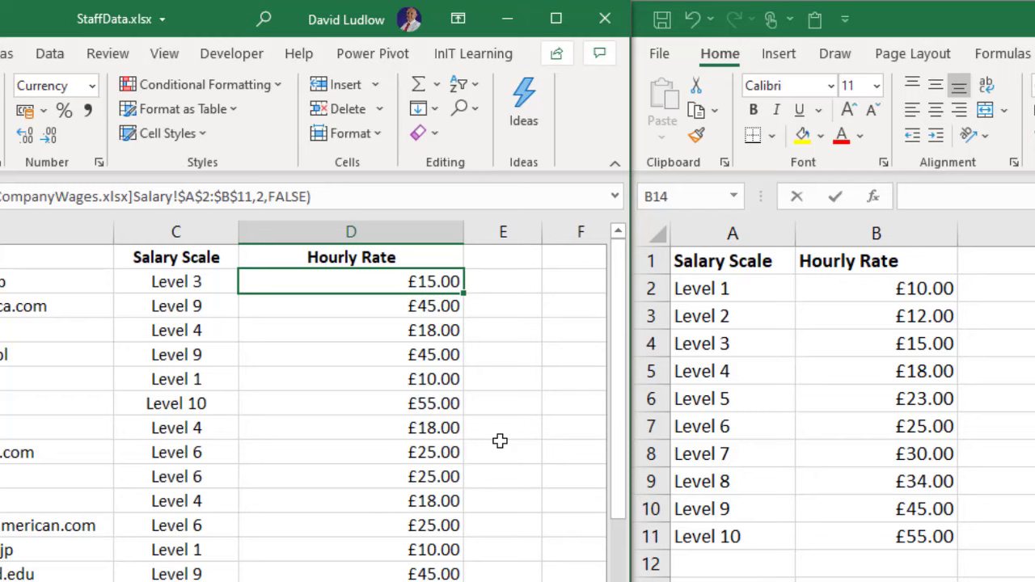
- Close CompanyWages without saving and check that D2's formula shows the full file path
key(F2)
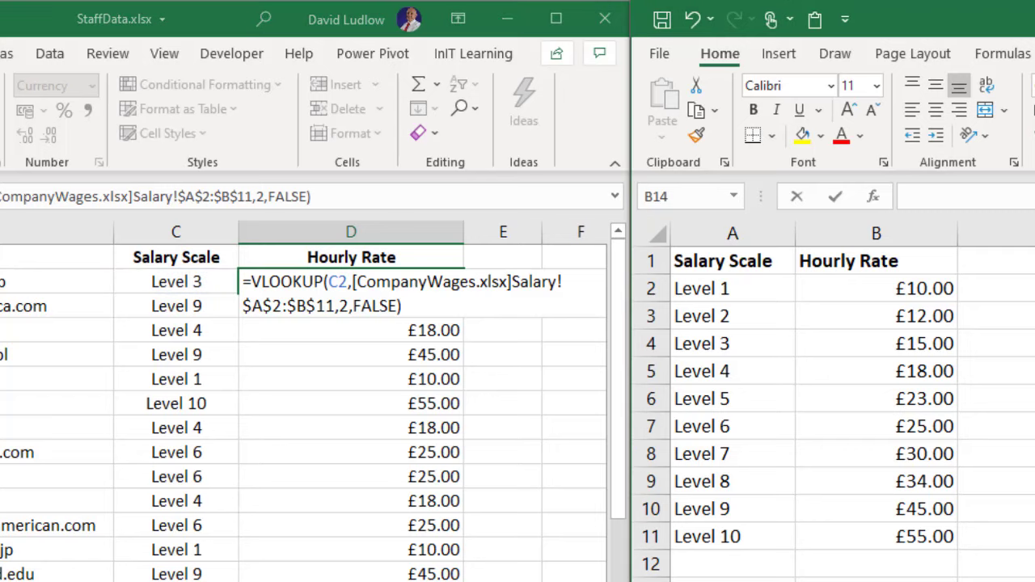
key(Return)
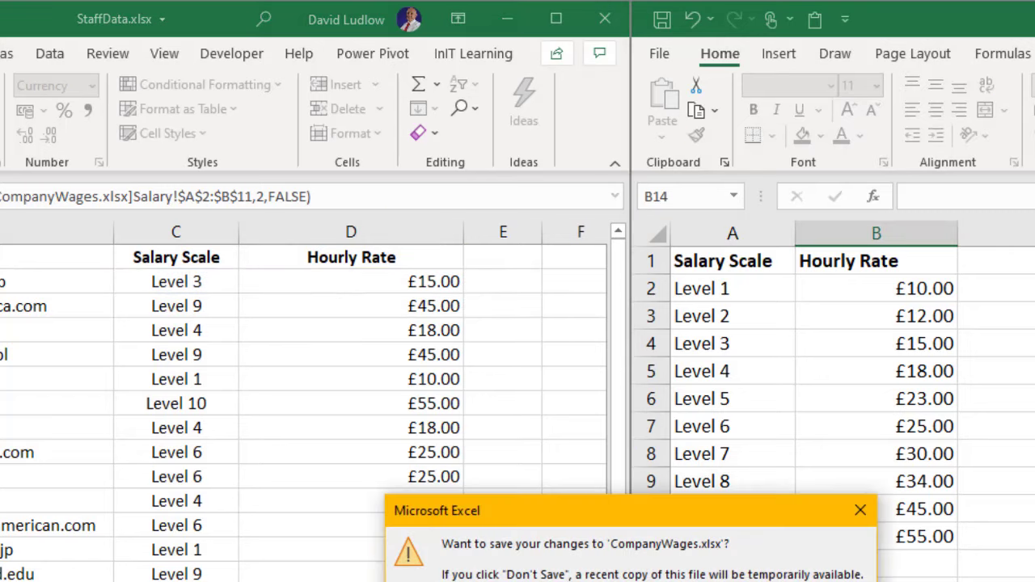
key(Return)
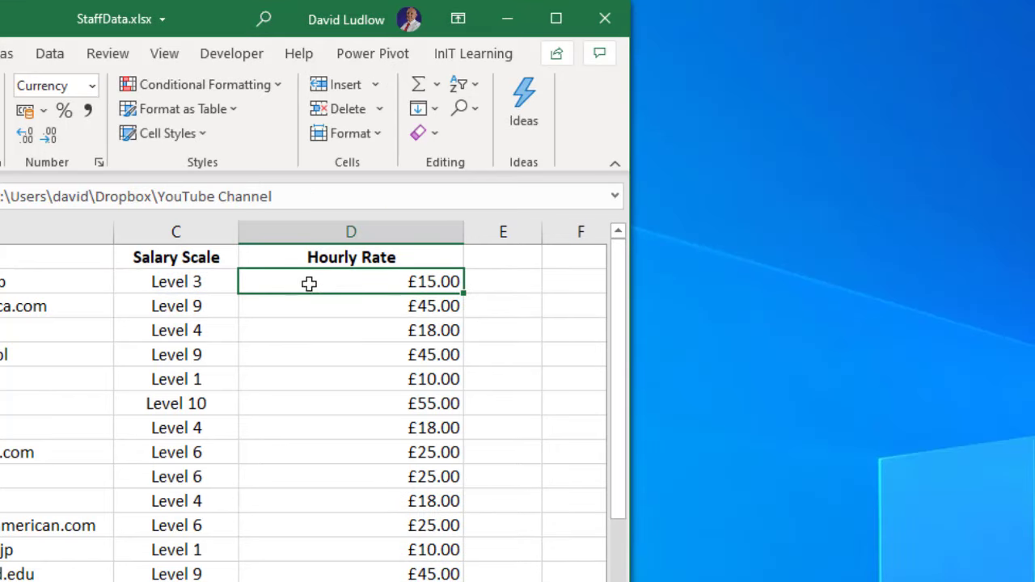
double_click(315, 279)
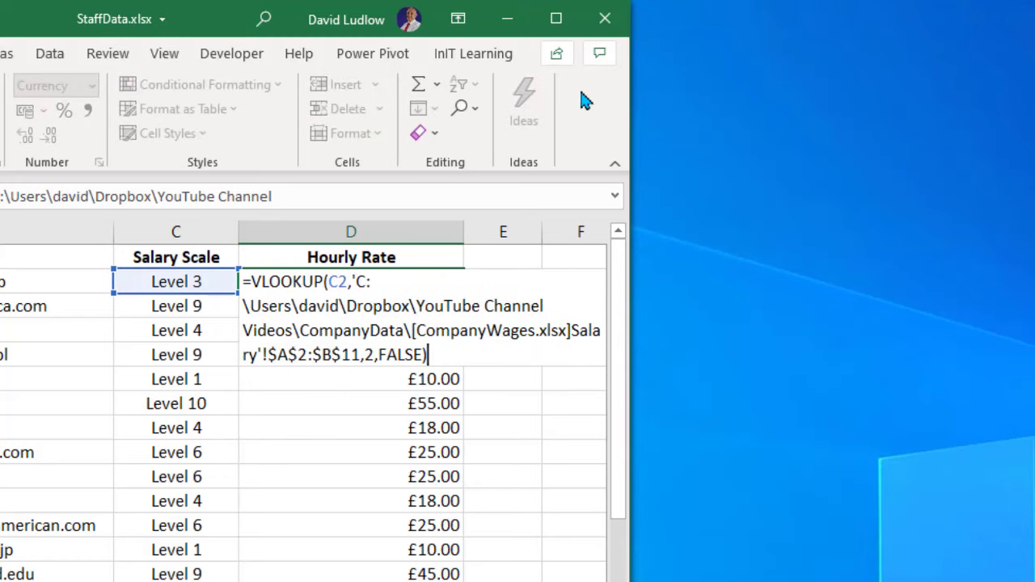
click(560, 20)
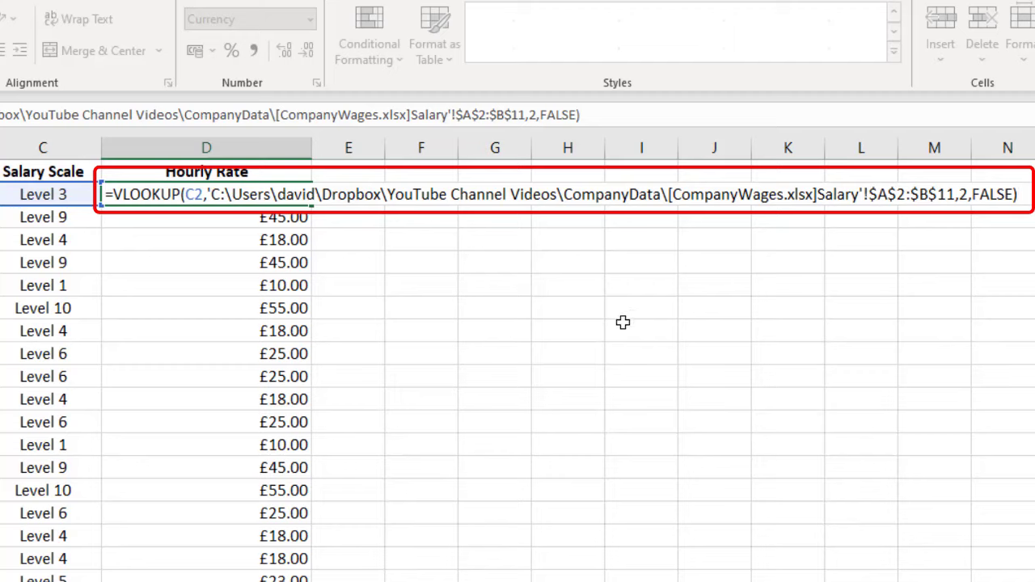
key(Return)
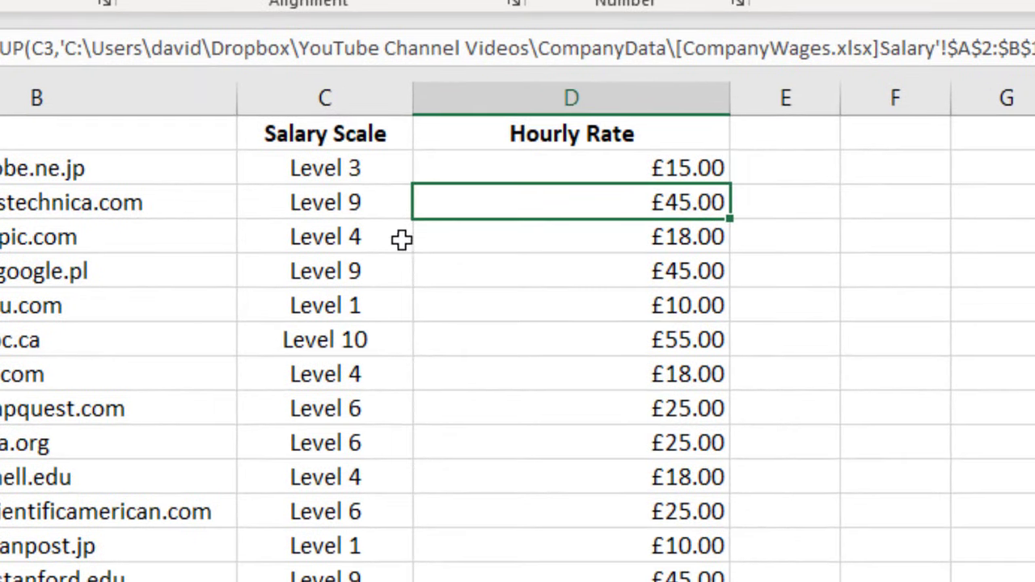
- Change C2 from Level 3 to Level 5 and C3 from Level 9 to Level 10
click(347, 167)
double_click(327, 178)
key(BackSpace)
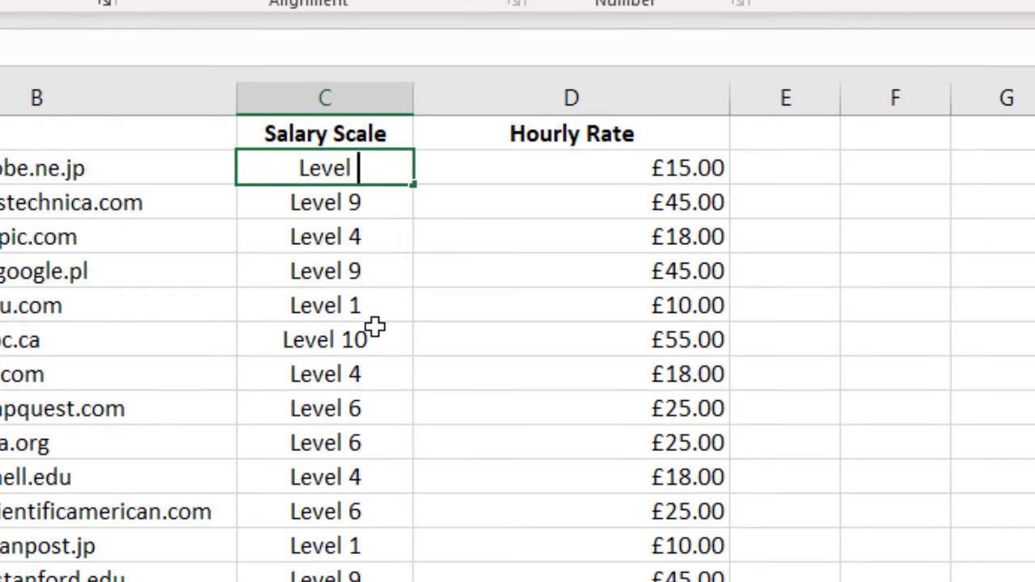
text(5)
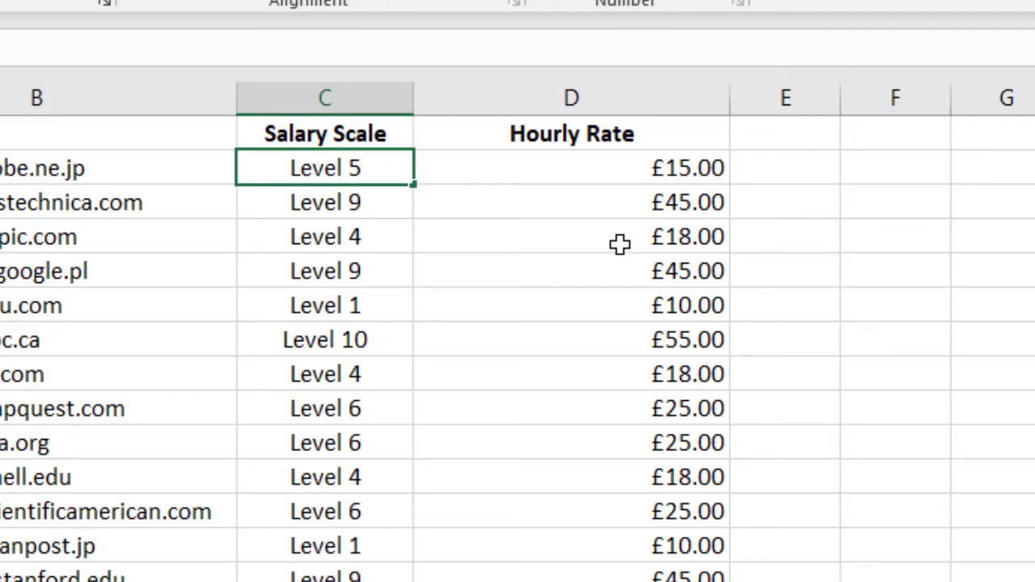
key(Return)
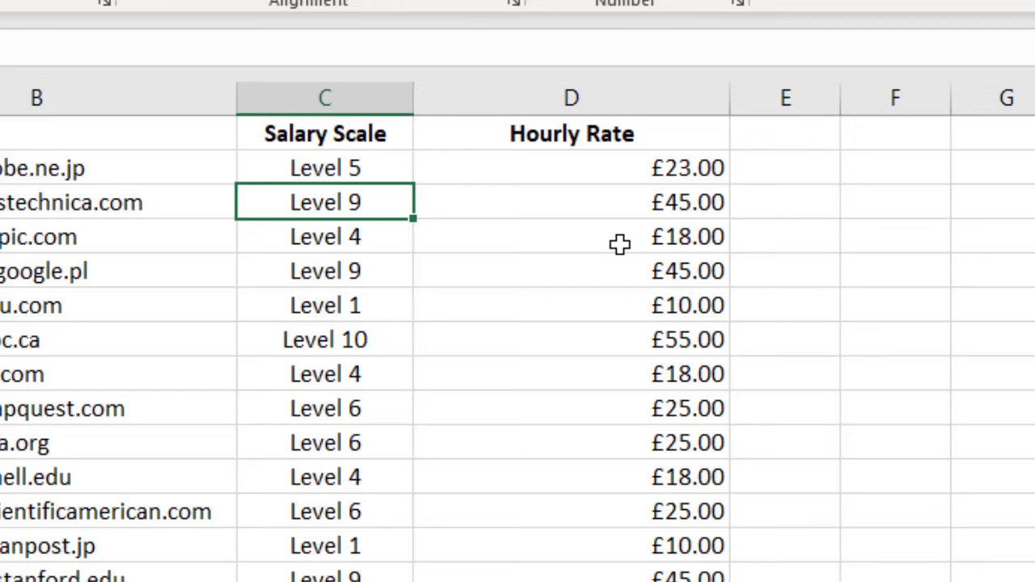
double_click(372, 200)
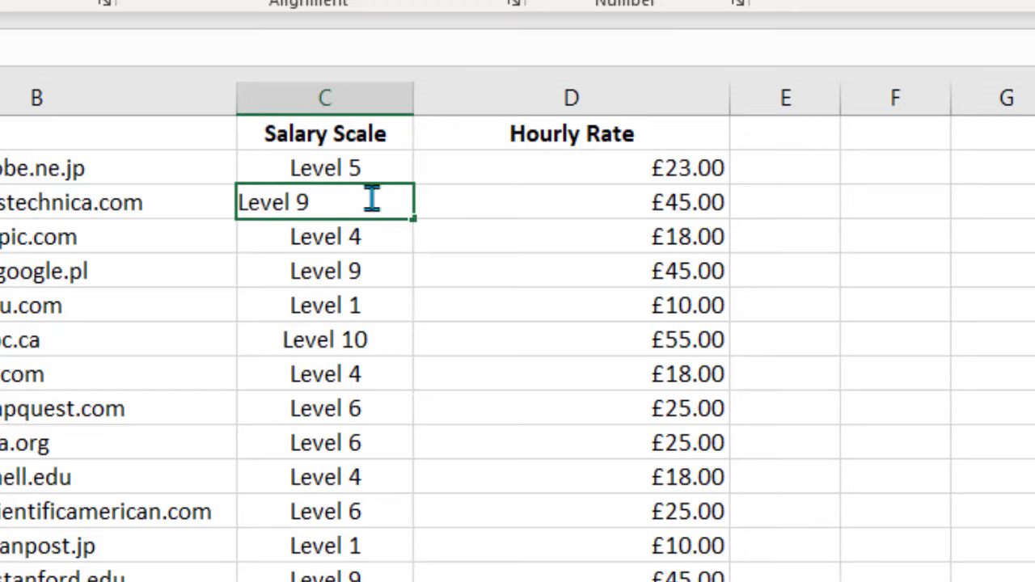
key(BackSpace)
text(10)
key(Return)
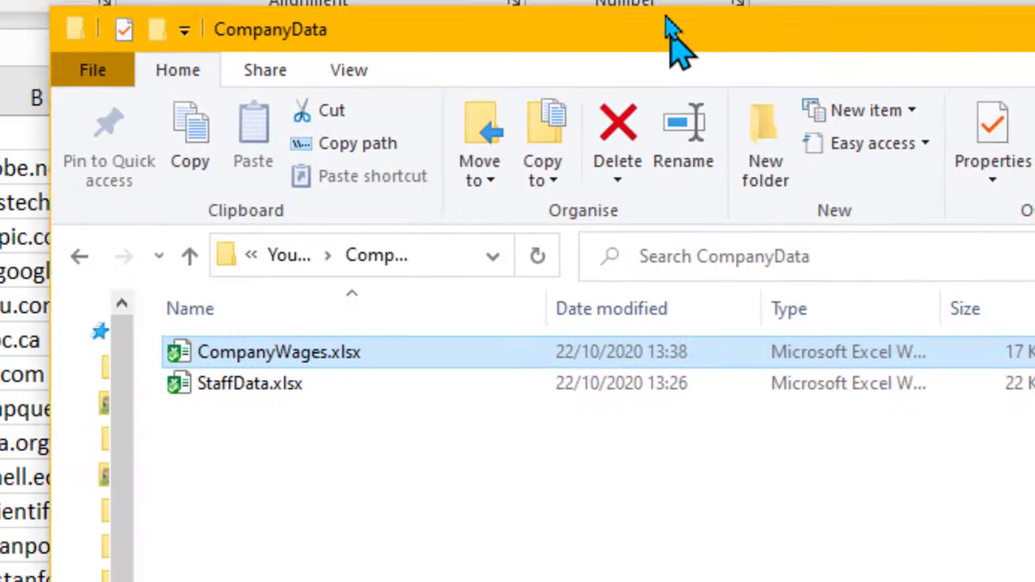
- Create a 'Changed' folder in CompanyData and drag CompanyWages.xlsx into it
drag(674, 35, 688, 51)
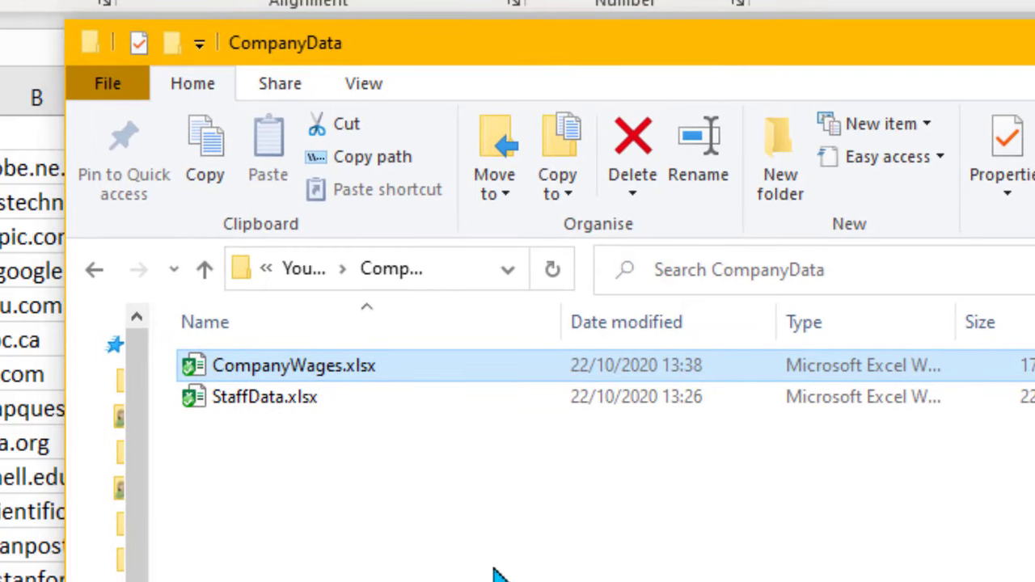
key(ctrl+a)
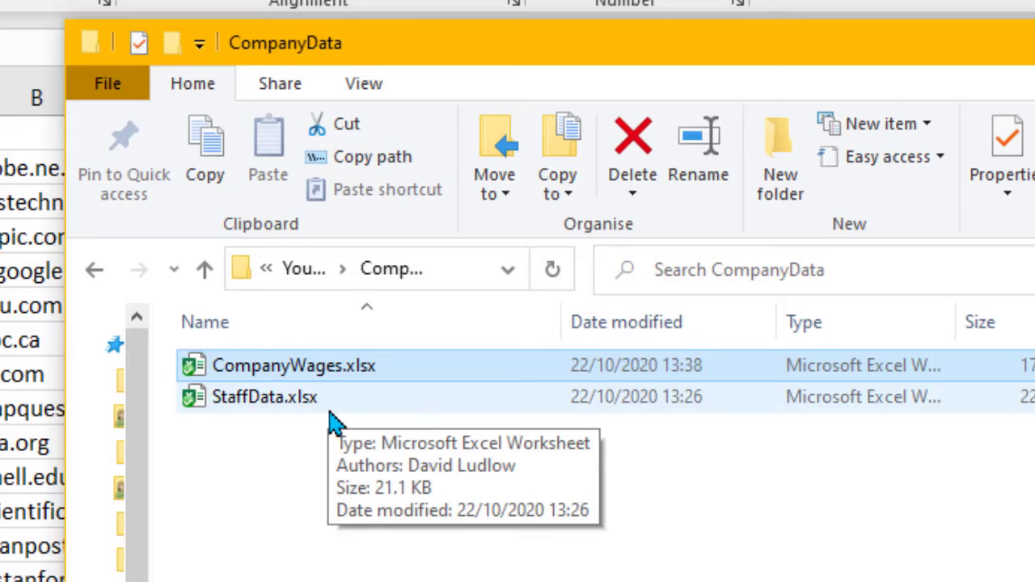
key(Up)
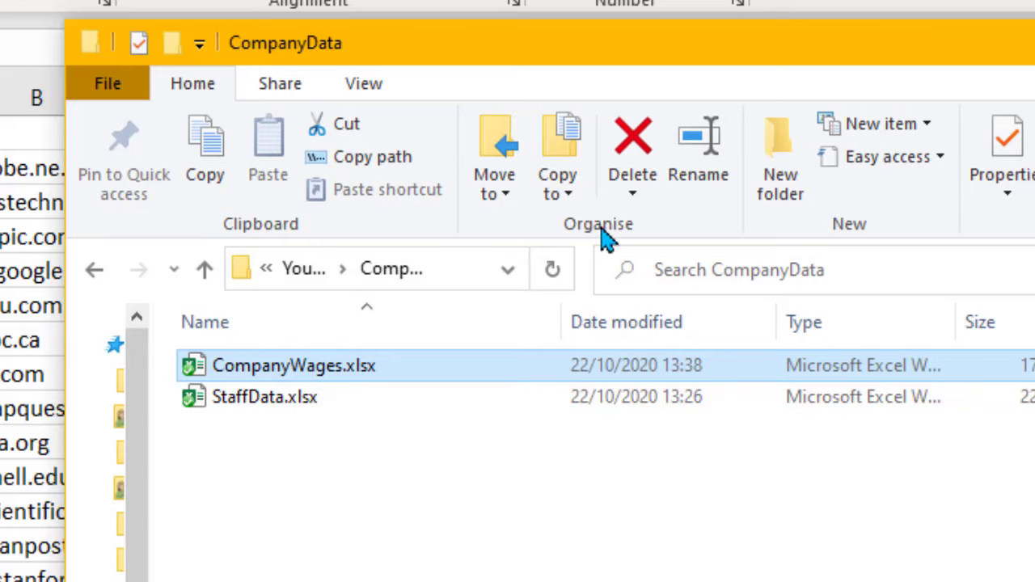
click(780, 153)
text(Changed)
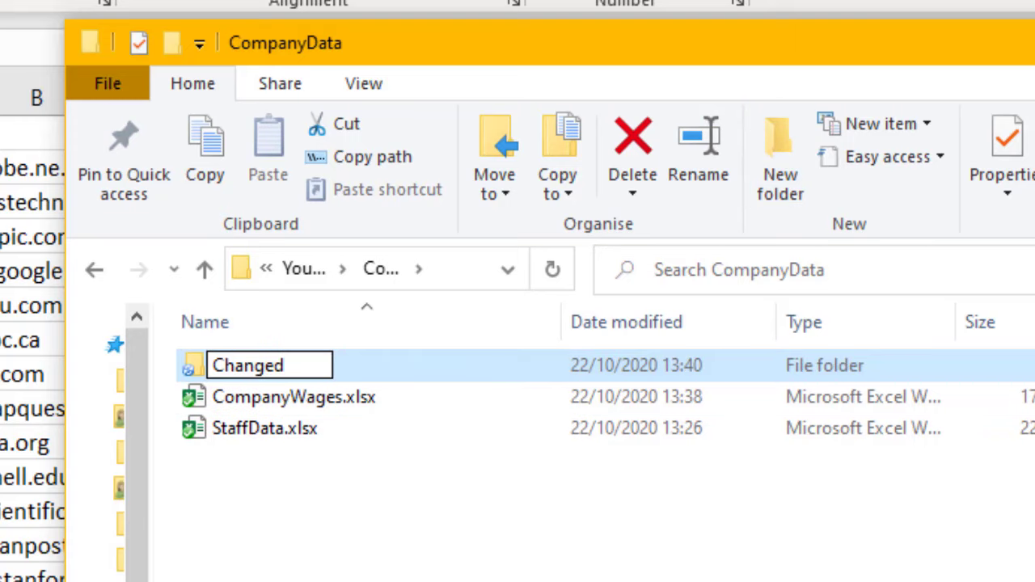
key(Return)
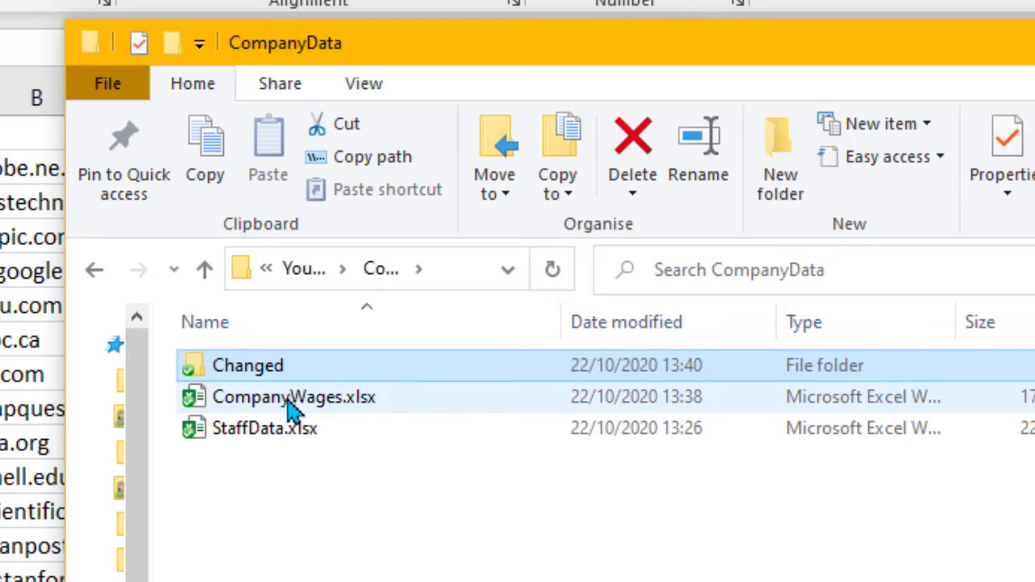
drag(296, 409, 283, 374)
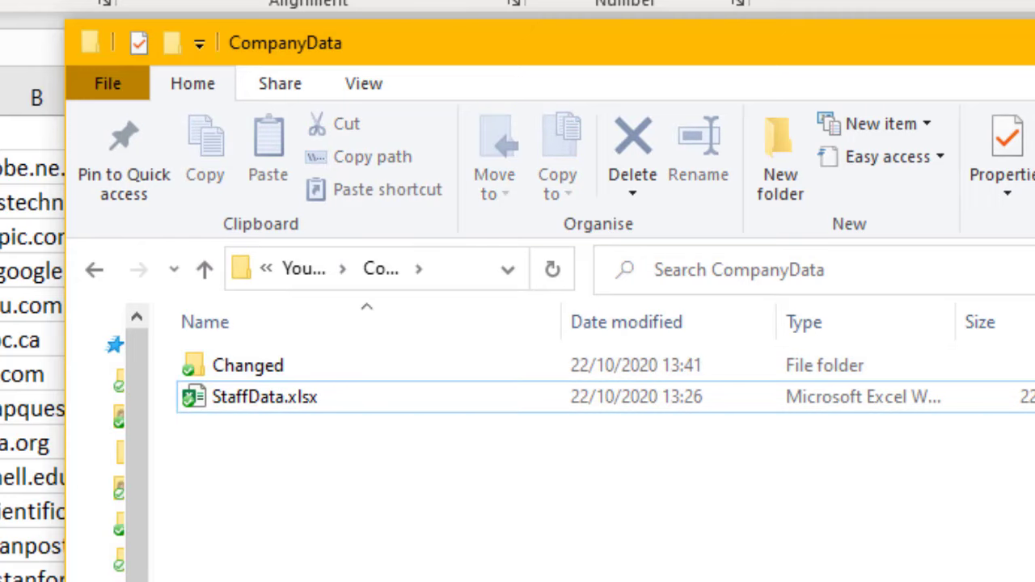
- Close Explorer, save and close StaffData.xlsx, then reopen it to get the link warning
click(936, 69)
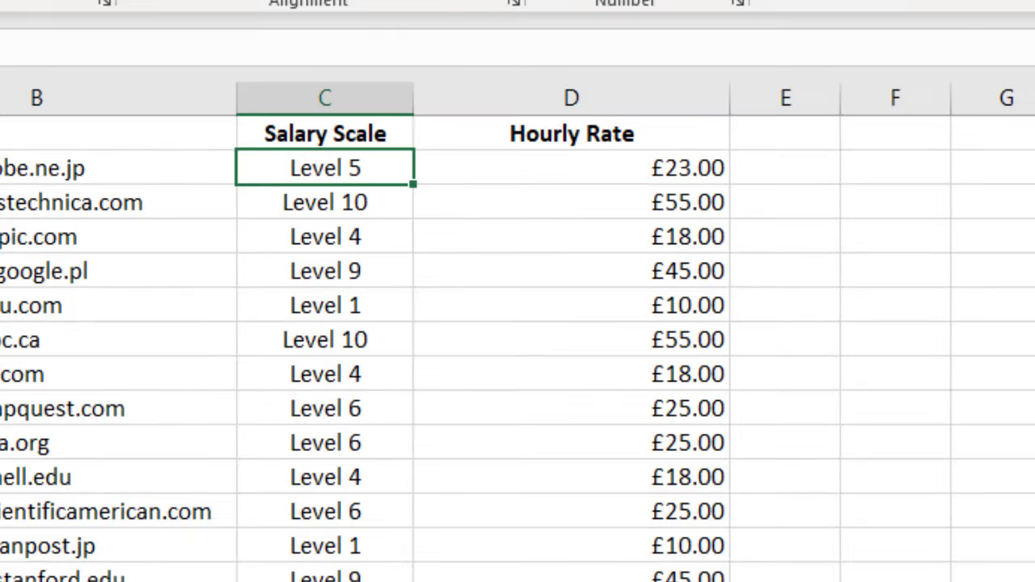
key(alt+F4)
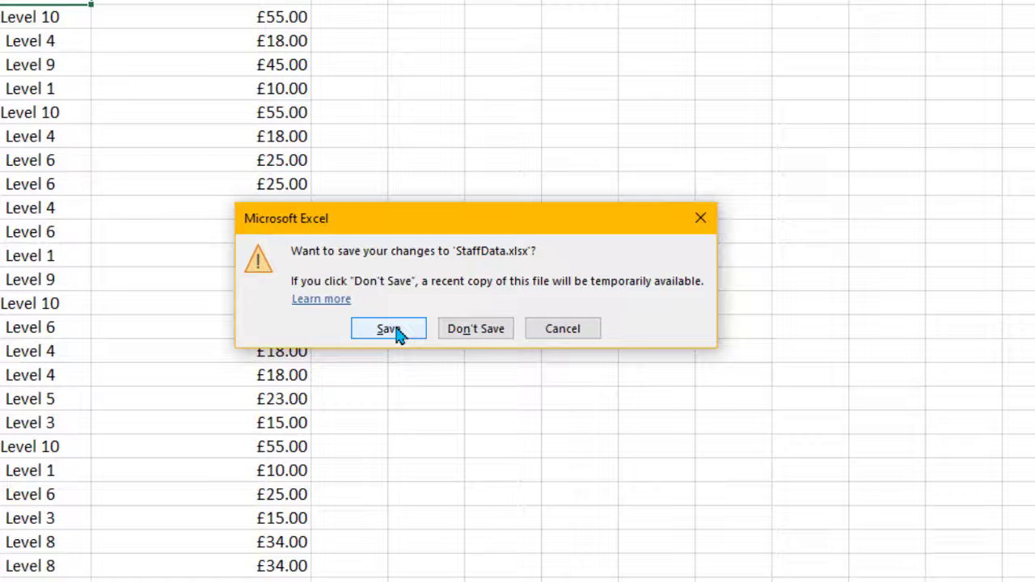
click(841, 581)
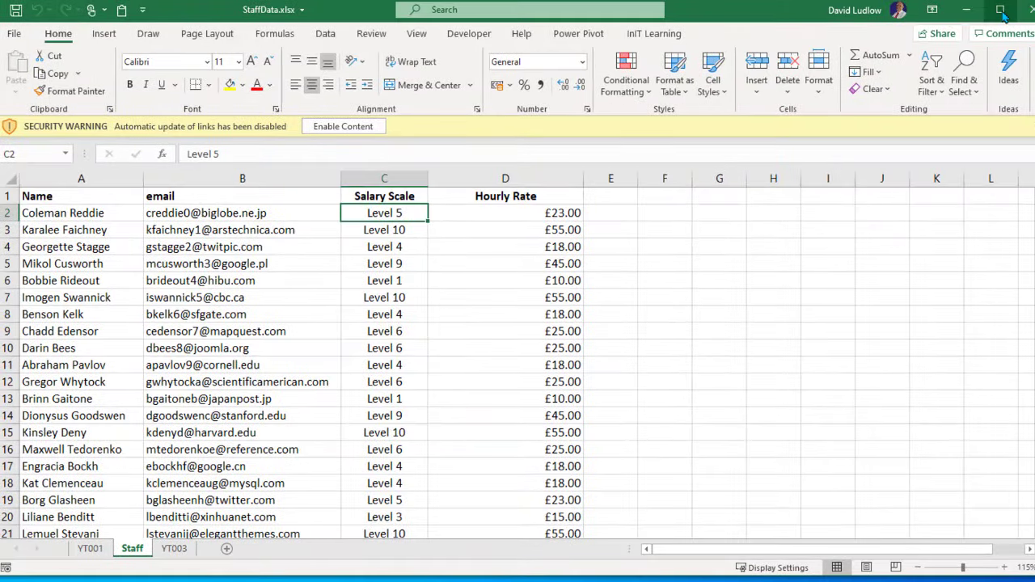
click(1003, 15)
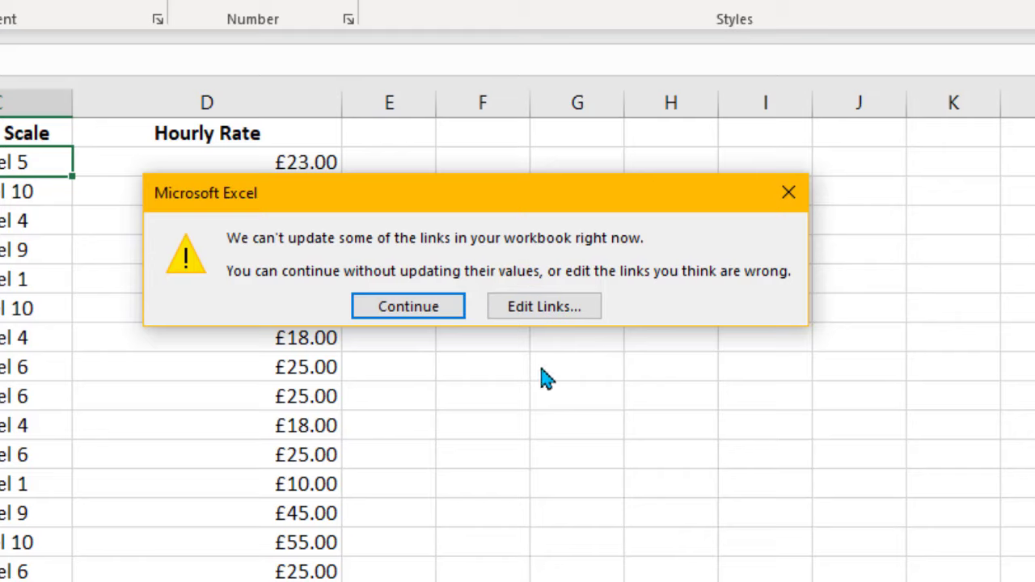
- Change the link source to CompanyWages.xlsx in Dropbox > YouTube Channel Videos > CompanyData > Changed
click(550, 315)
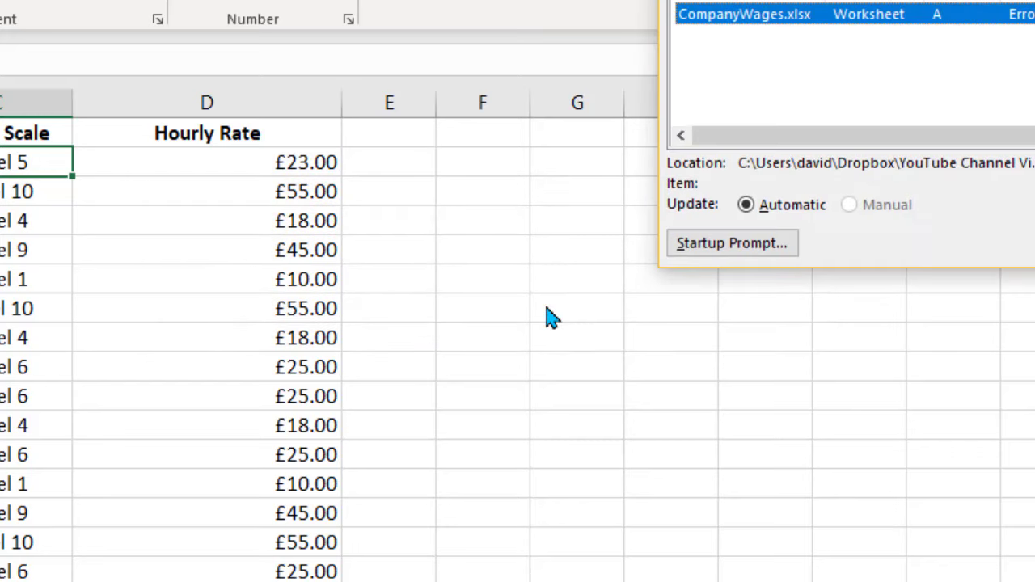
drag(1003, 2, 601, 56)
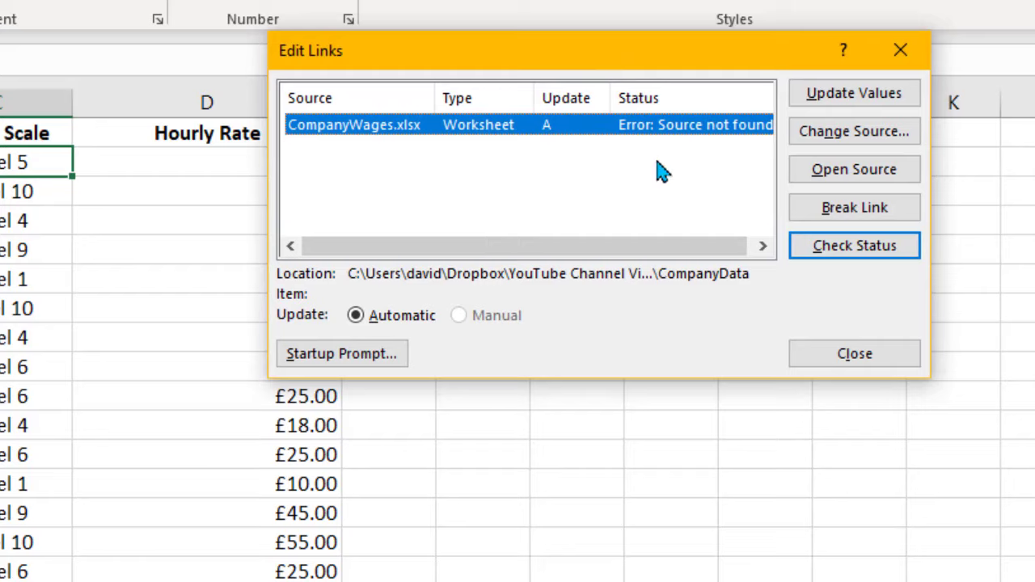
click(877, 138)
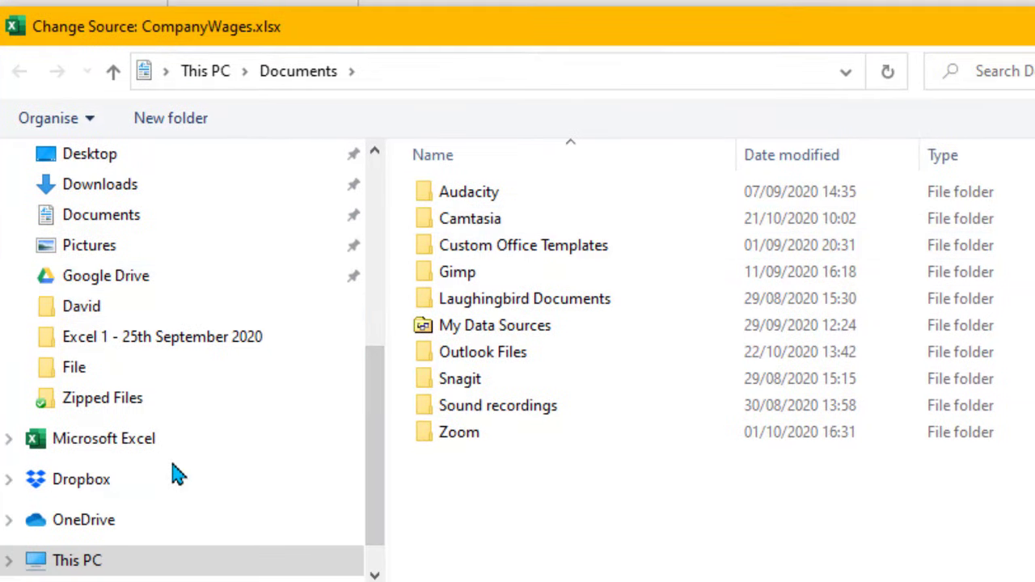
click(80, 479)
scroll(684, 335, down, 6)
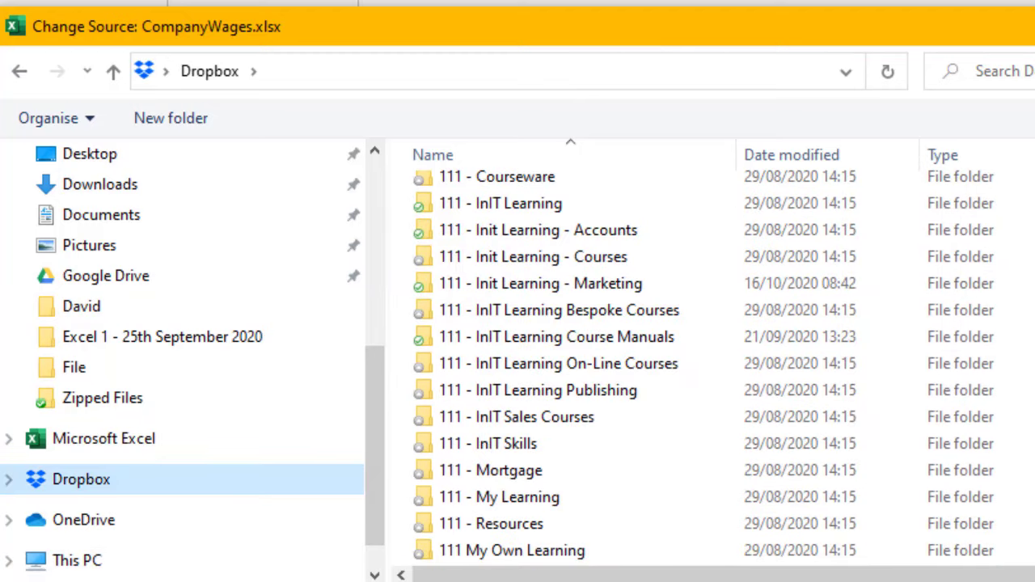
scroll(684, 368, down, 10)
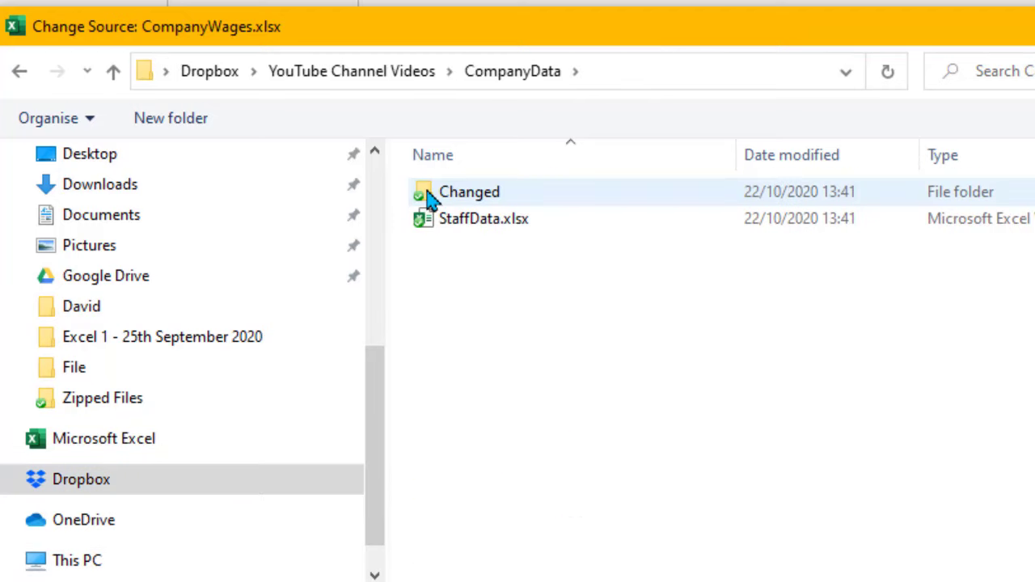
double_click(427, 192)
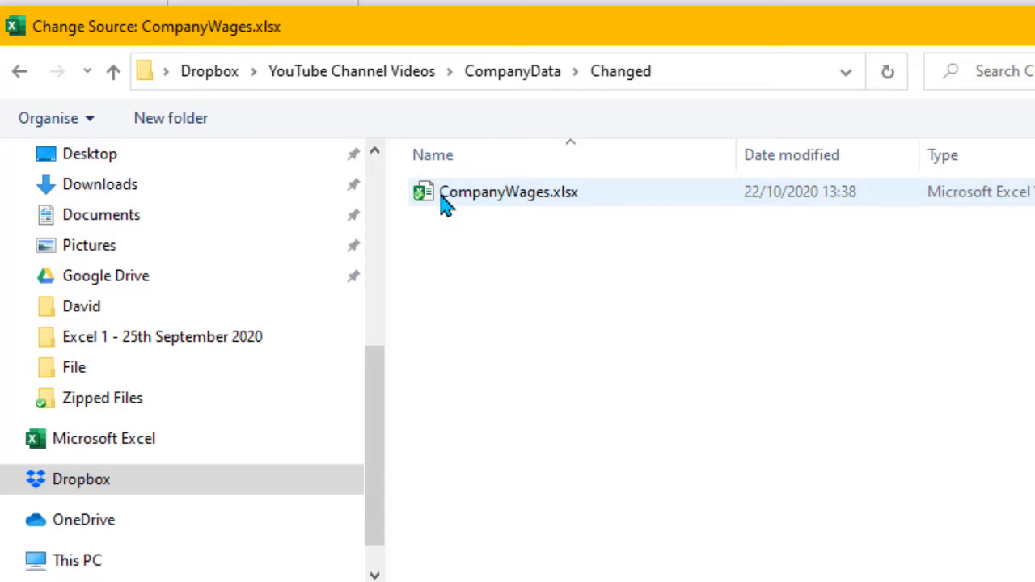
click(439, 196)
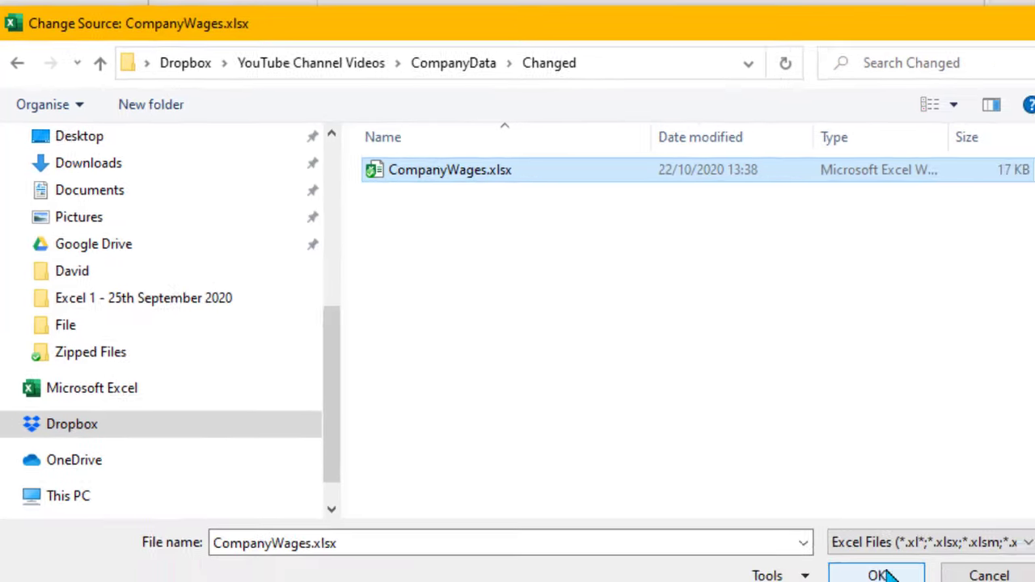
click(865, 562)
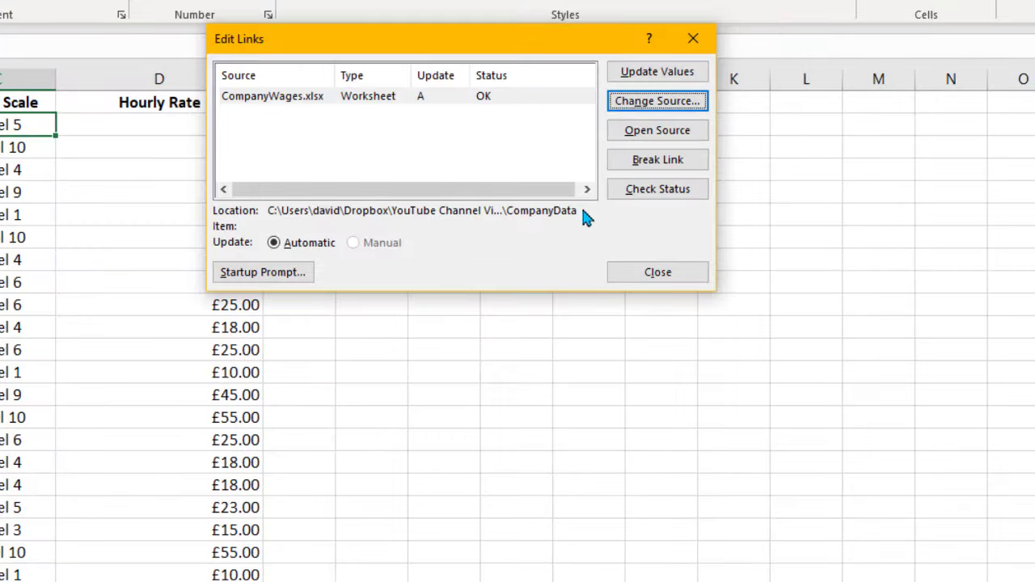
- Reopen Data > Edit Links and open CompanyWages.xlsx as the source workbook
click(622, 269)
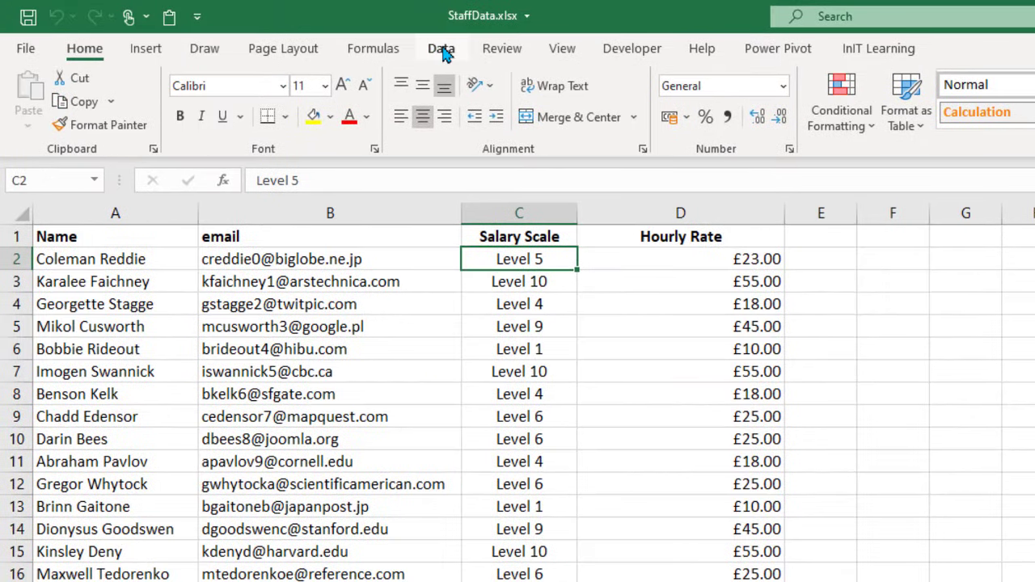
click(442, 50)
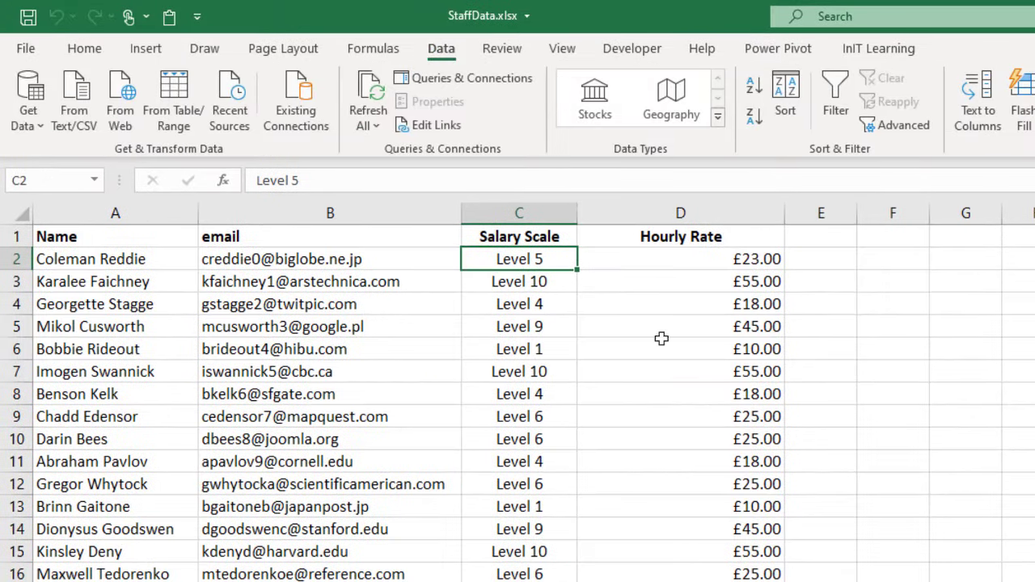
click(426, 128)
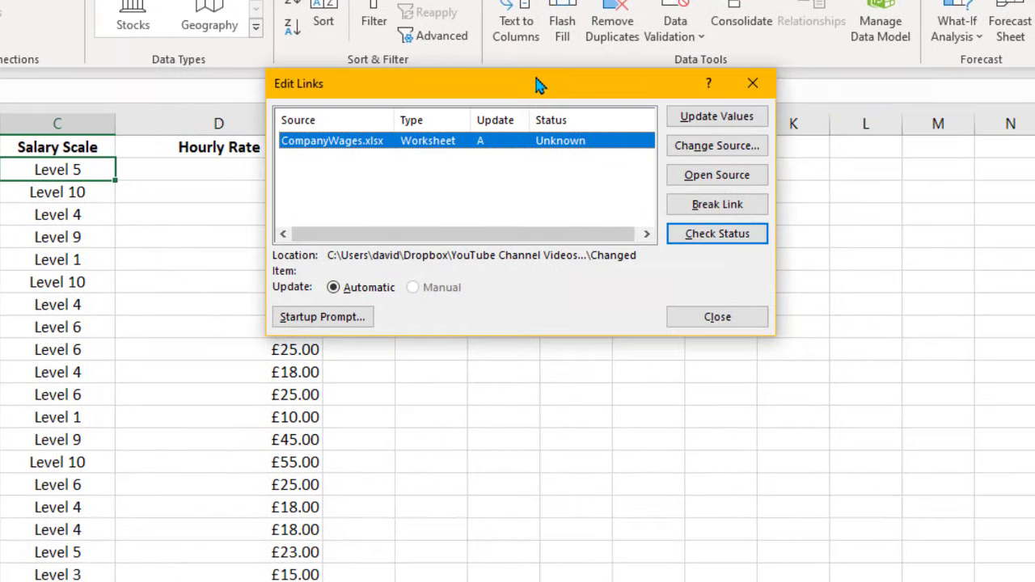
drag(539, 85, 422, 61)
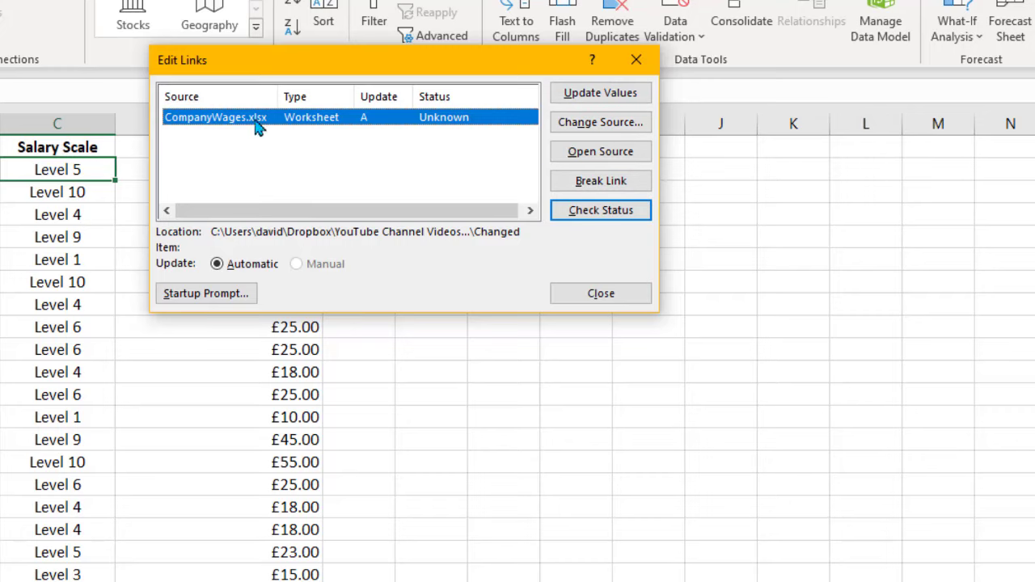
click(601, 154)
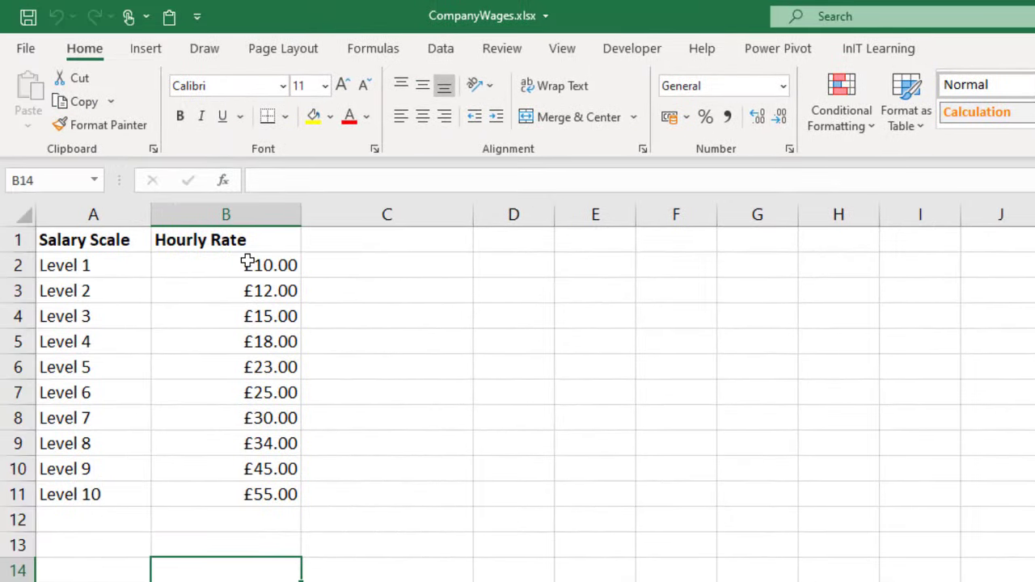
- Enter rates 11, 13 and 16 in B2:B4 of CompanyWages, then close it
click(264, 265)
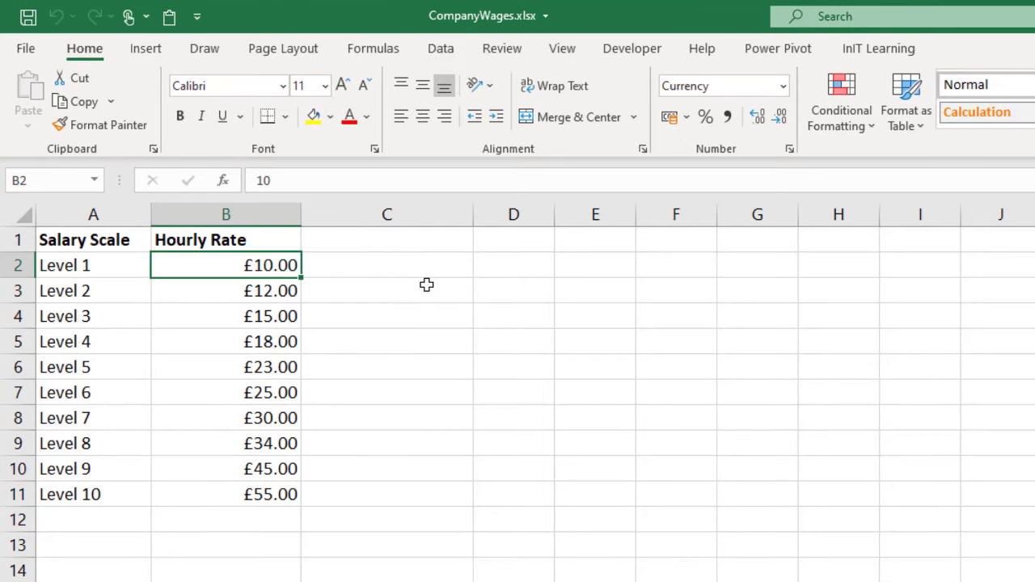
text(11)
key(Return)
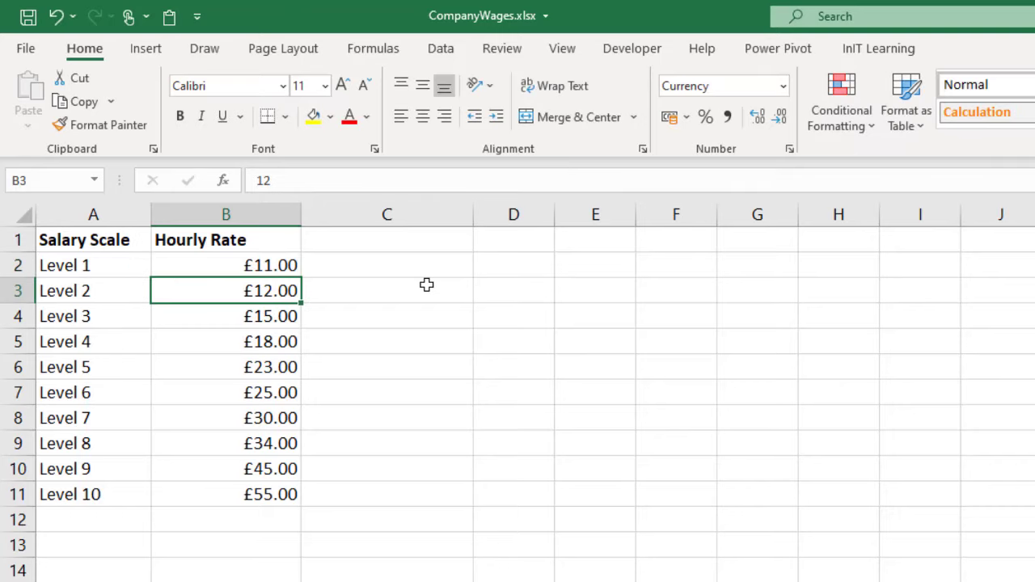
text(13)
key(Return)
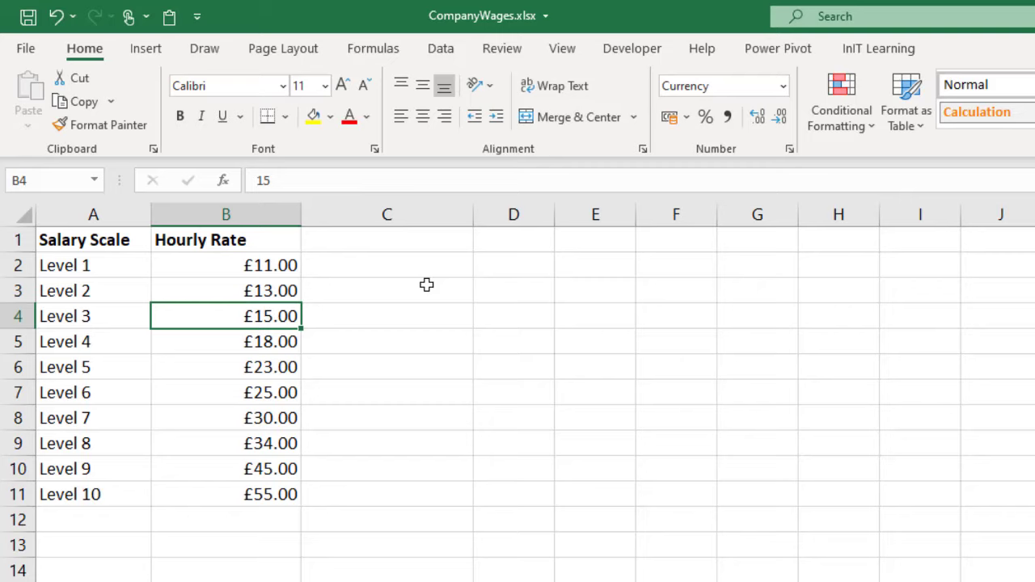
text(16)
key(Return)
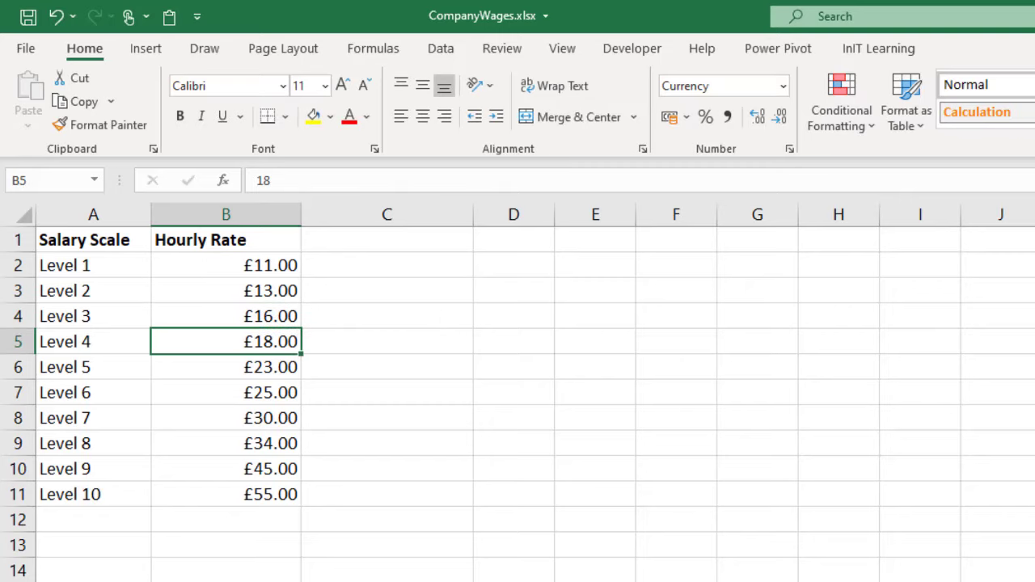
key(ctrl+w)
- Save the workbook, set the first employee's scale in C2 to Level 1 (£11.00), and open Edit Links
click(860, 569)
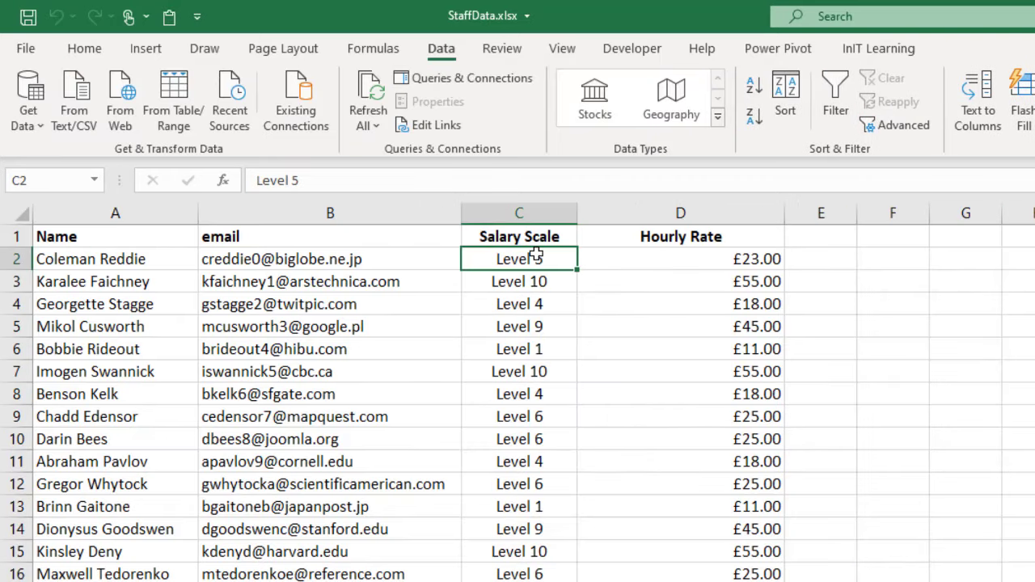
click(328, 179)
key(BackSpace)
text(1)
key(Return)
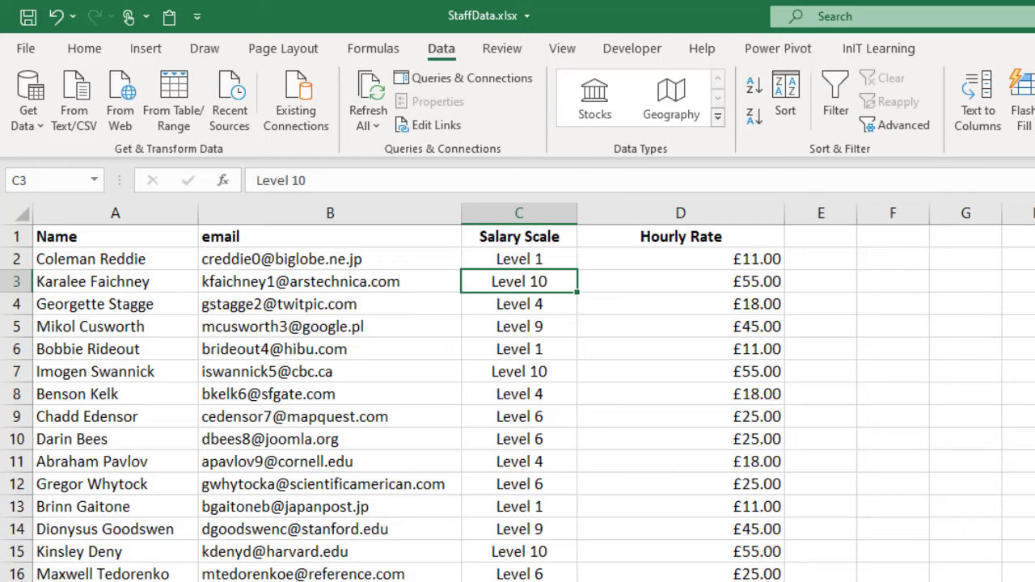
click(429, 126)
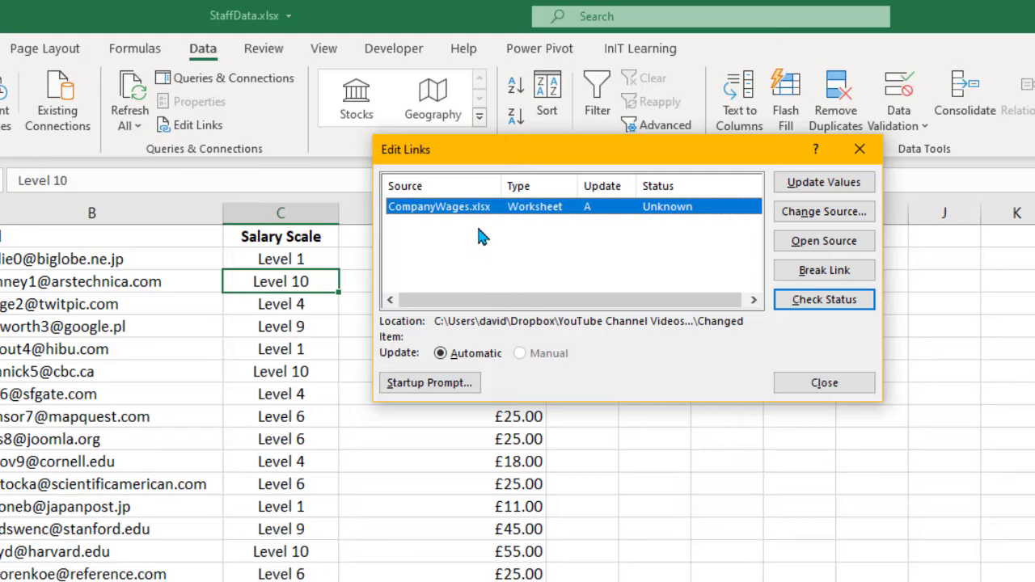
- Dismiss the Edit Links dialog to show Level 1 staff at £11.00 and Level 10 at £55.00
key(Escape)
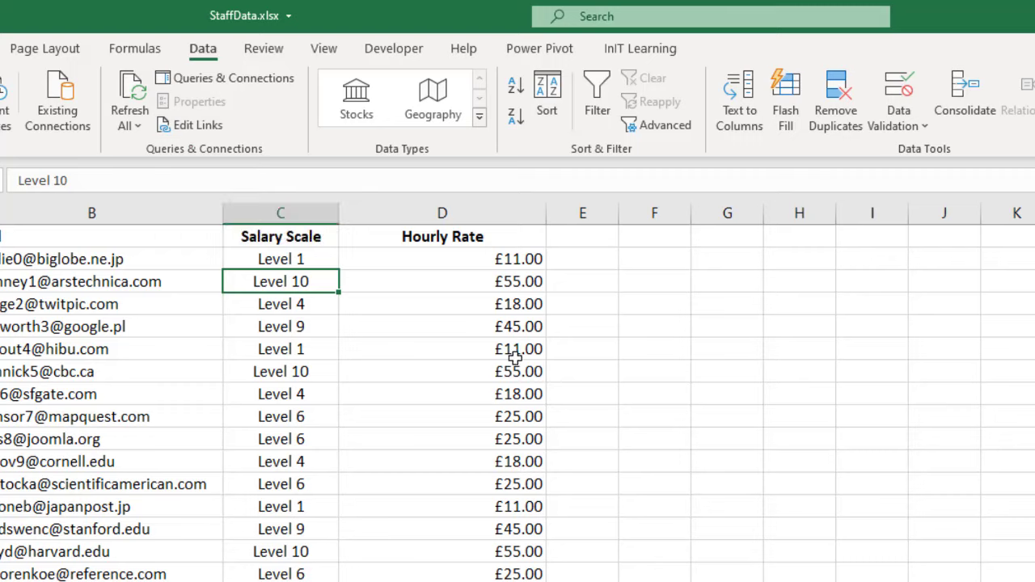
- Select D2 to show its VLOOKUP reading CompanyWages.xlsx from the Changed folder, returning £11.00
click(465, 256)
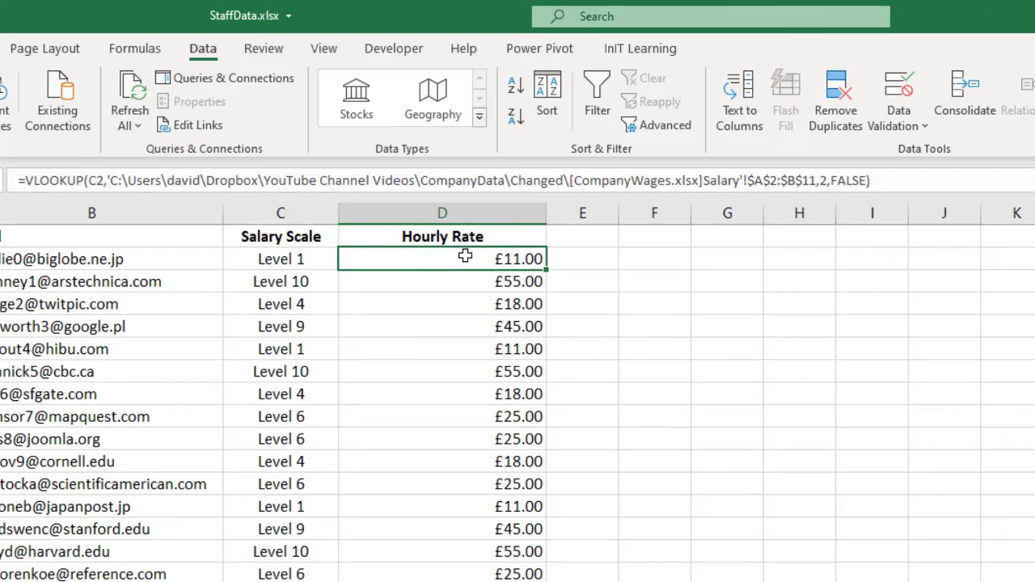